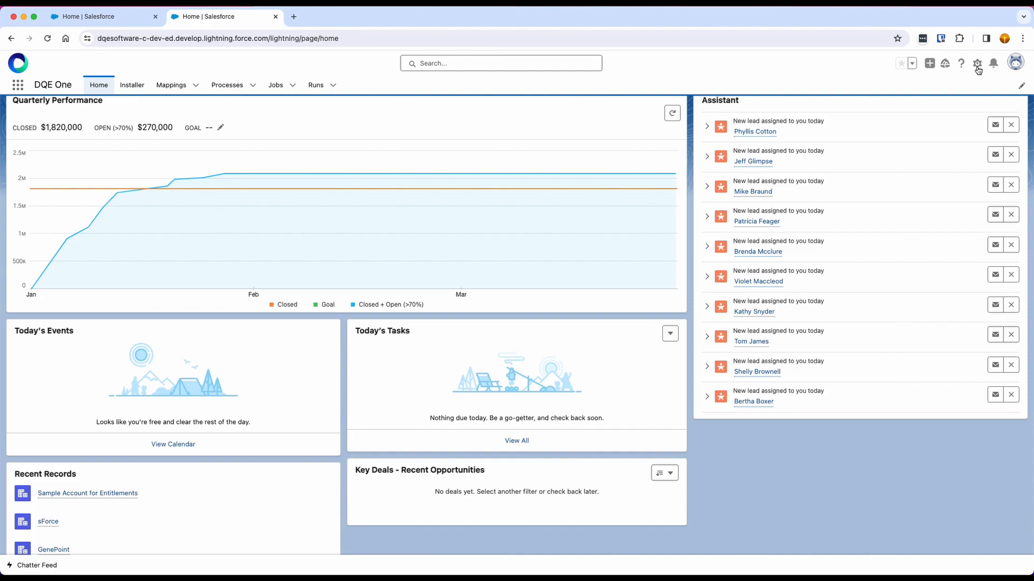
Step: Open Setup, find the Named Credentials page and open the DataQ Tooling API credential
left_click(933, 91)
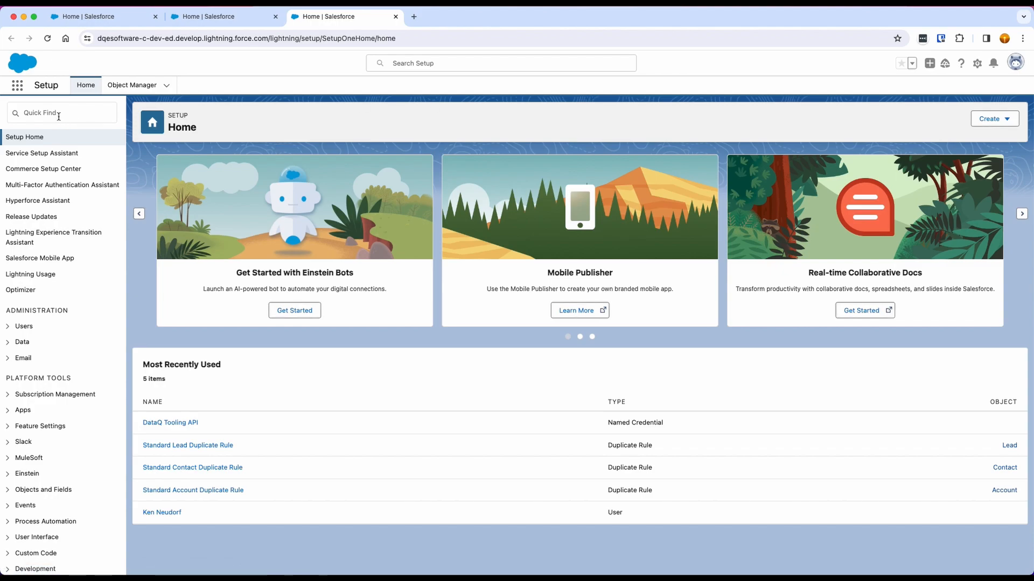
left_click(58, 115)
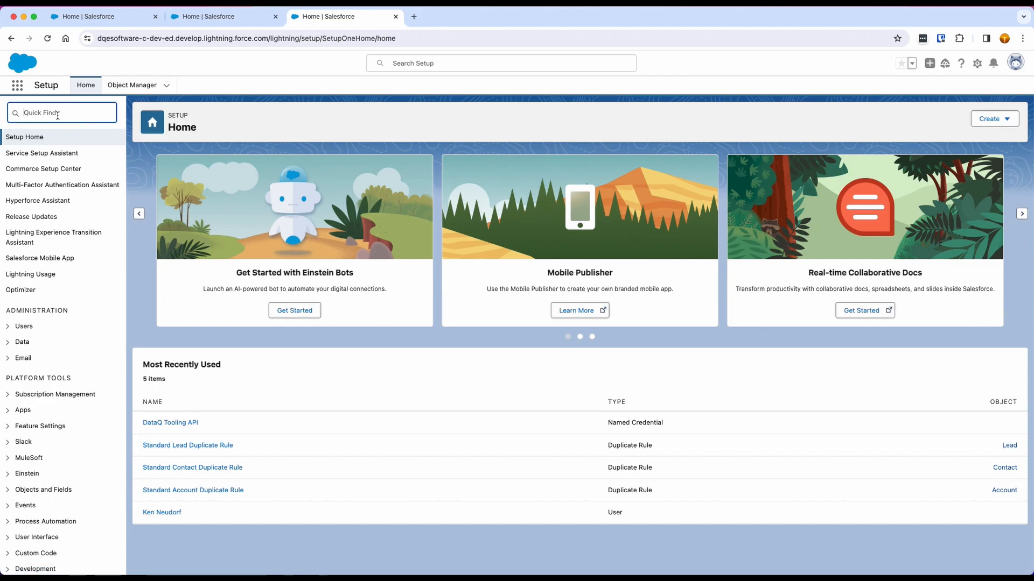
type("Named c")
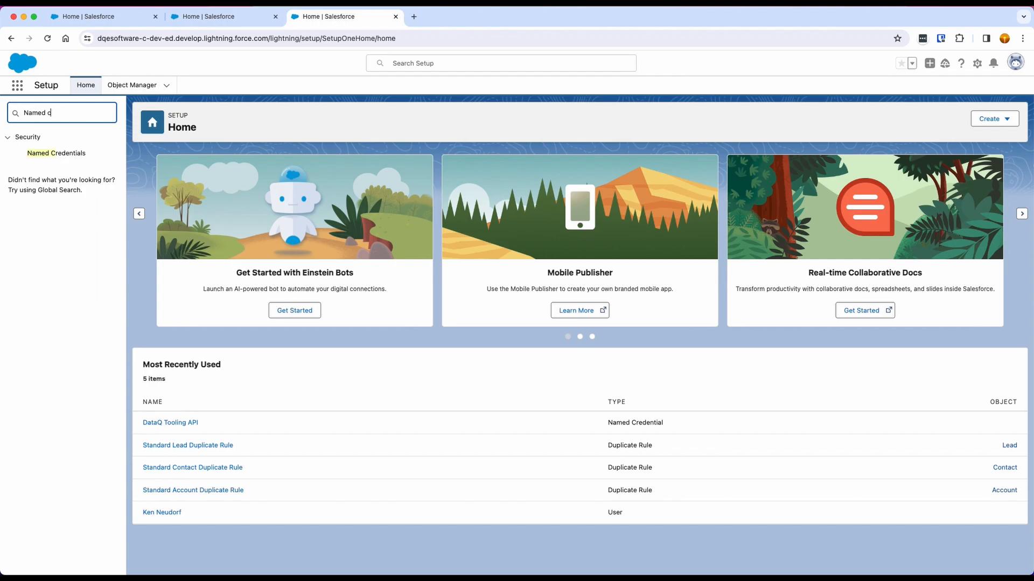
left_click(53, 153)
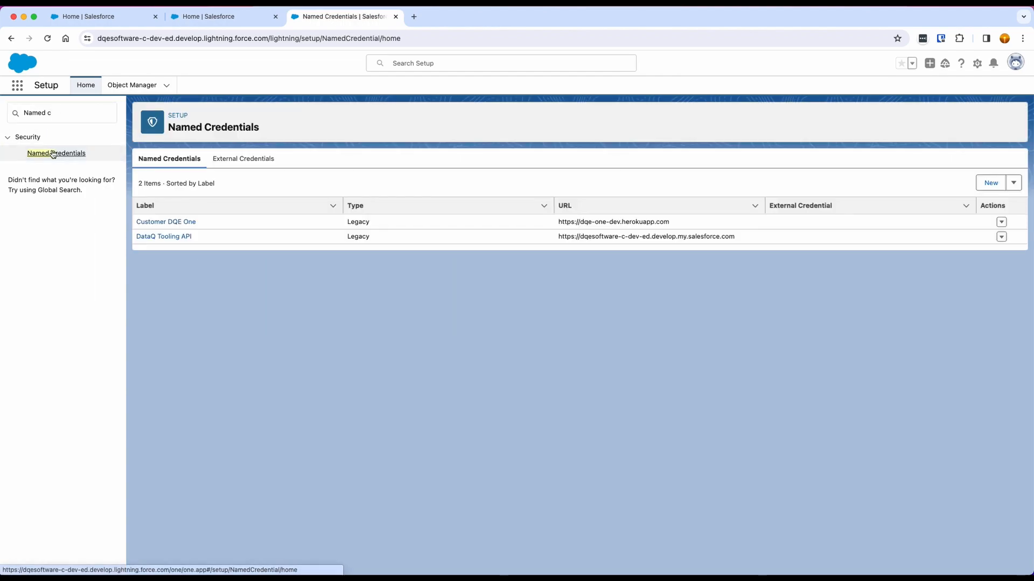
left_click(168, 239)
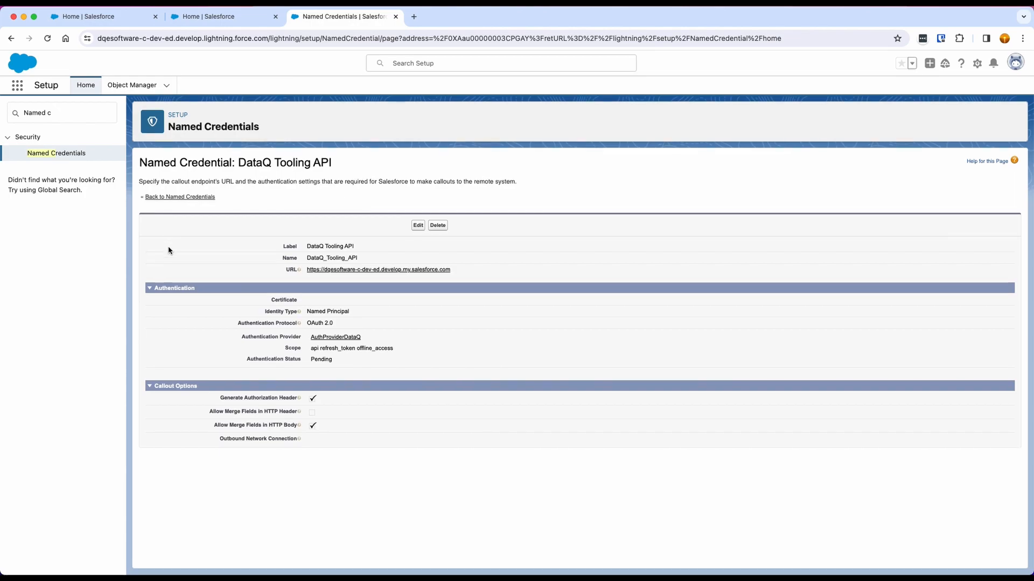
Step: Edit and save the DataQ Tooling API credential to start its authentication flow, and log in to Salesforce
left_click(418, 225)
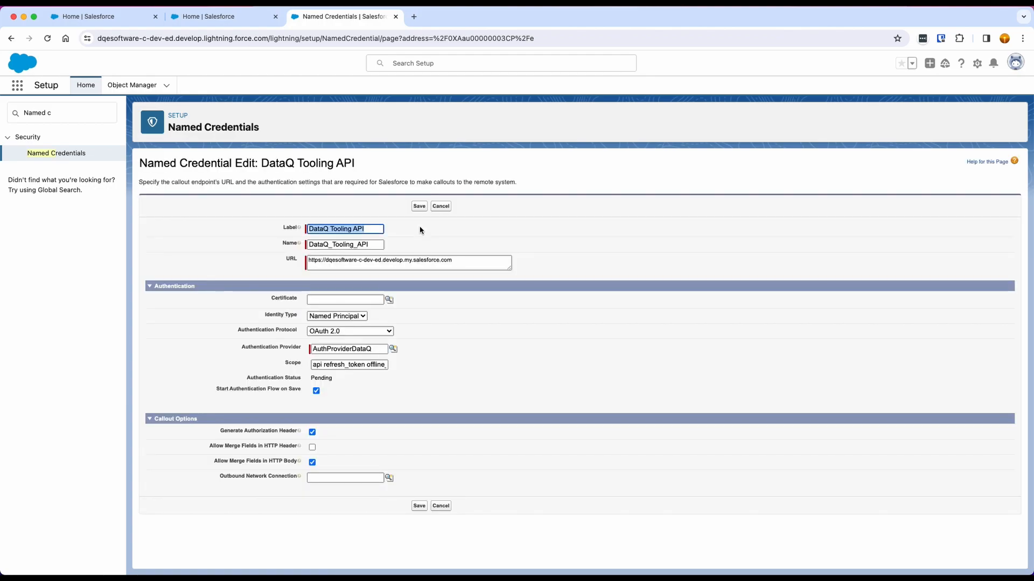
left_click(420, 207)
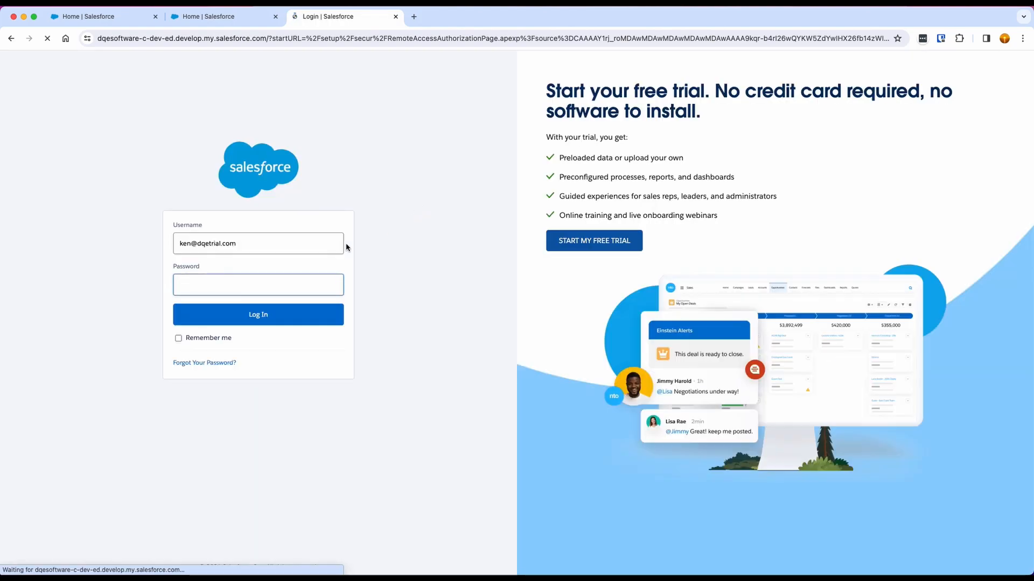
left_click(270, 316)
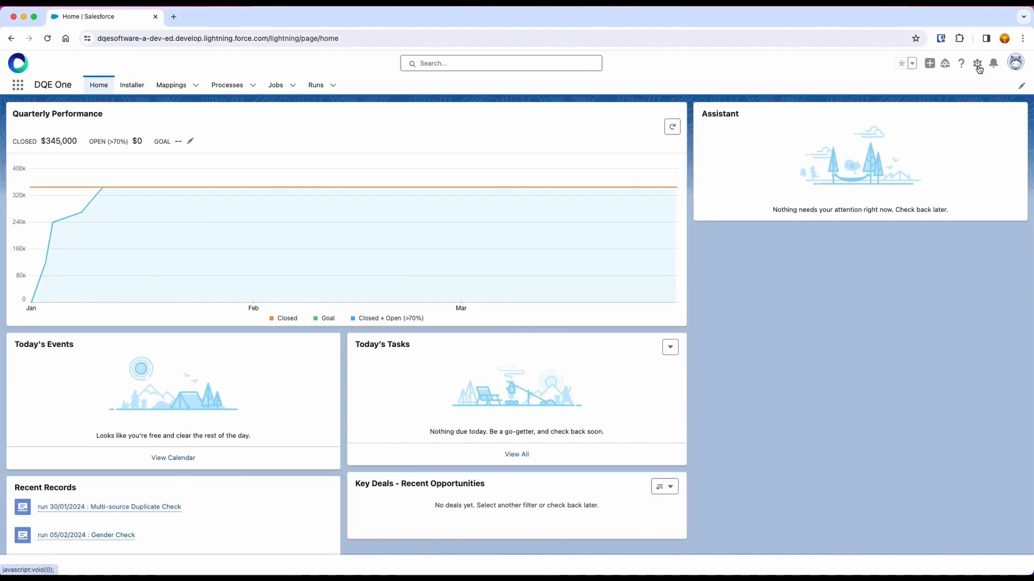
Step: Open Setup in the dqesoftware-a org and go to the Custom Settings page
left_click(978, 65)
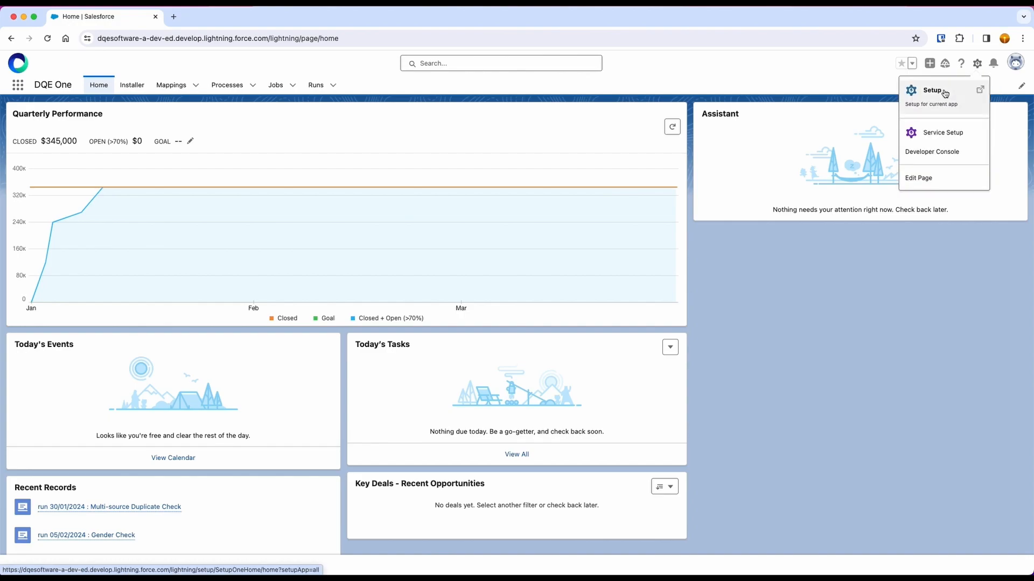
left_click(935, 93)
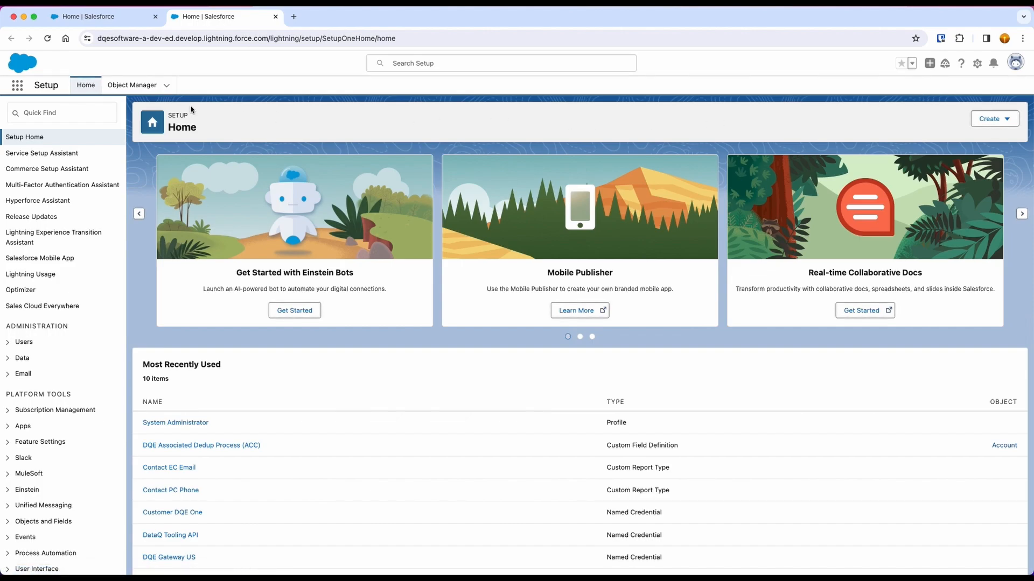
left_click(50, 114)
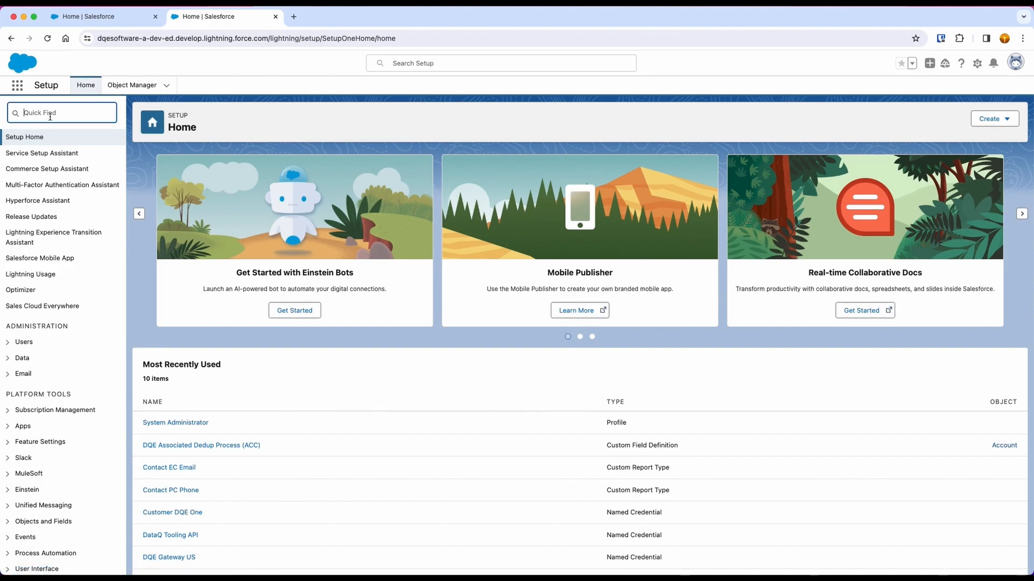
type("Custom set")
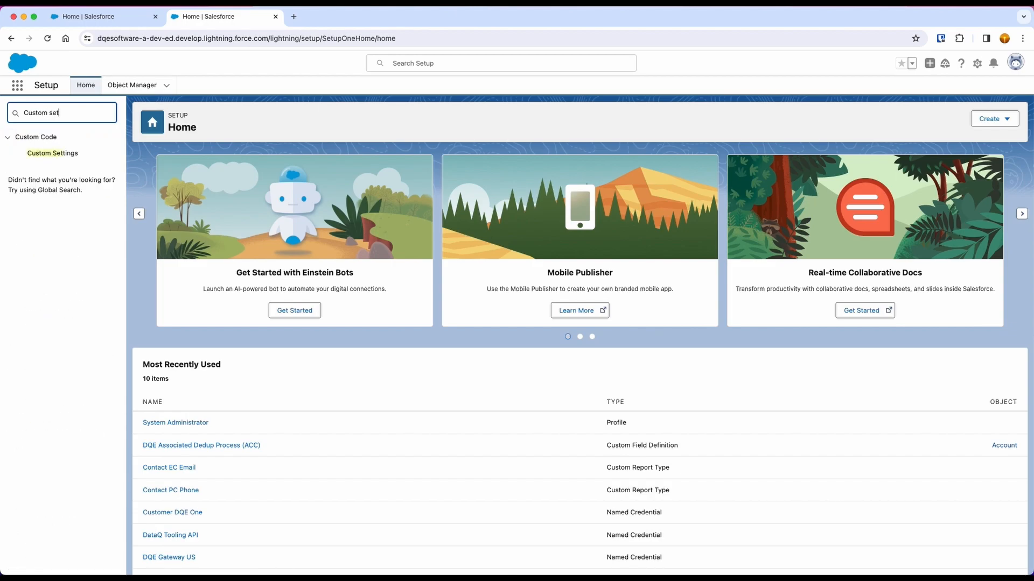
left_click(50, 154)
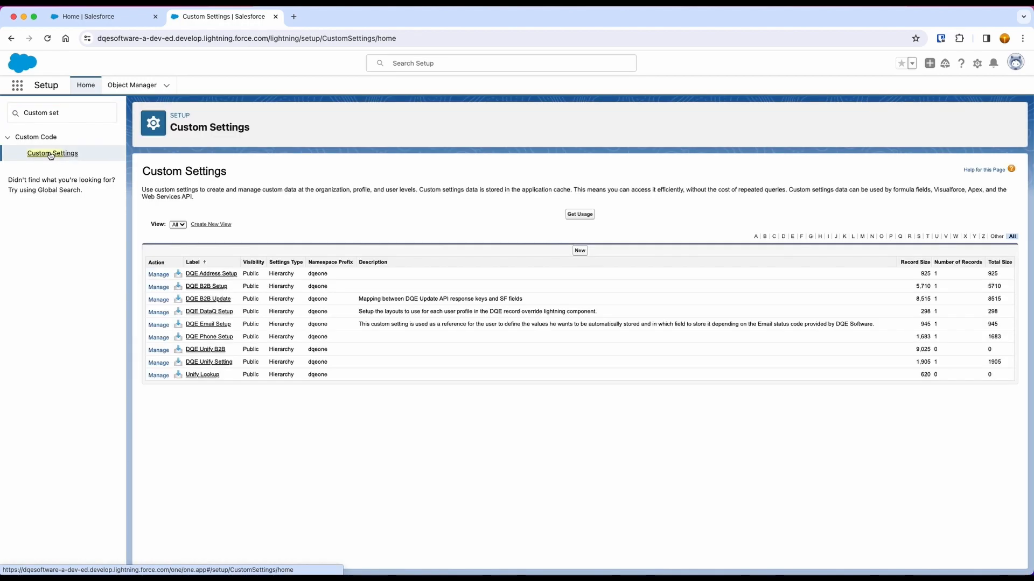
Step: In the DQE DataQ Setup organization defaults, enable address autocomplete, address validation, debug mode, email validation, name suggestions and phone validation
left_click(159, 312)
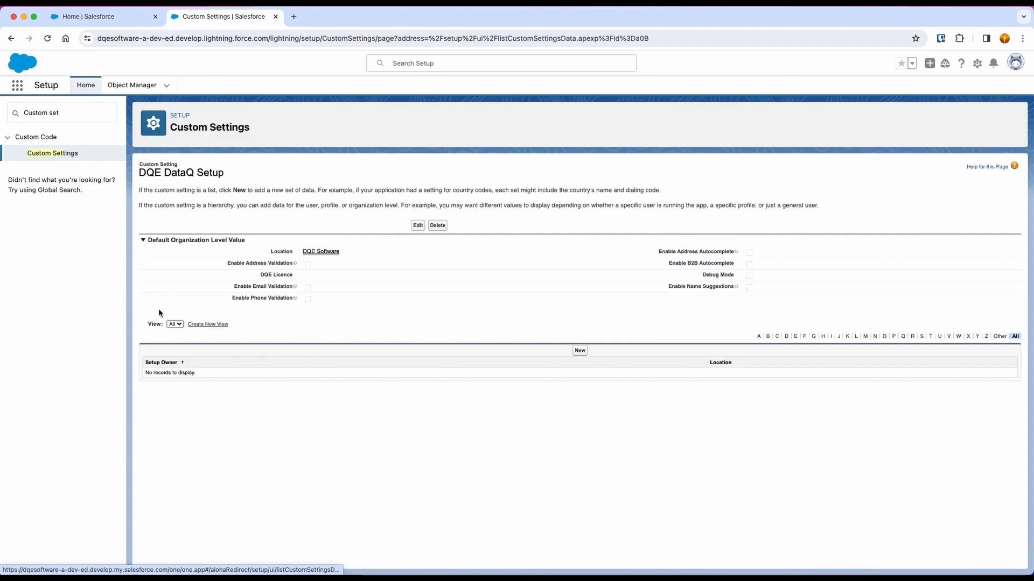
left_click(416, 228)
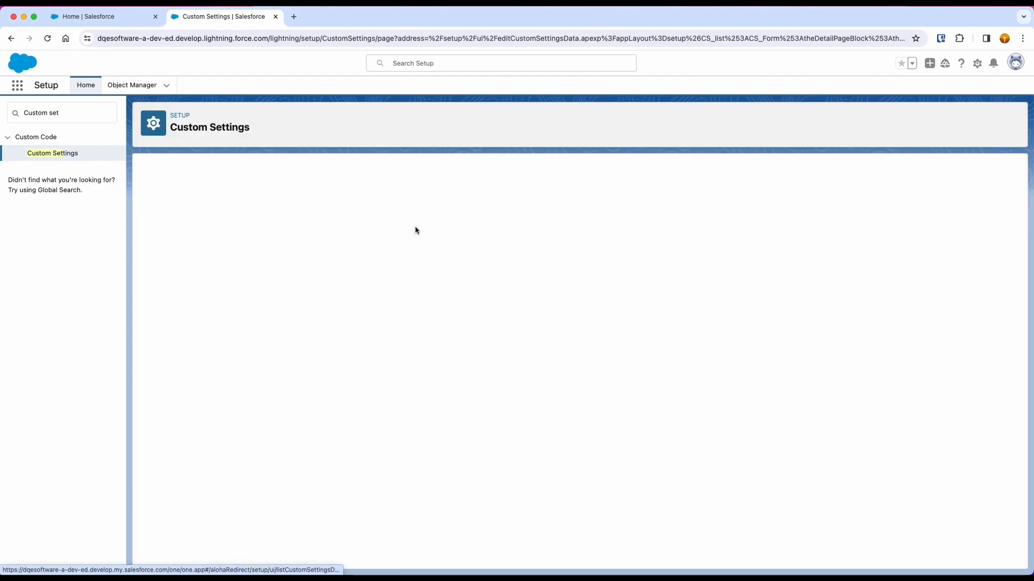
left_click(312, 252)
left_click(312, 265)
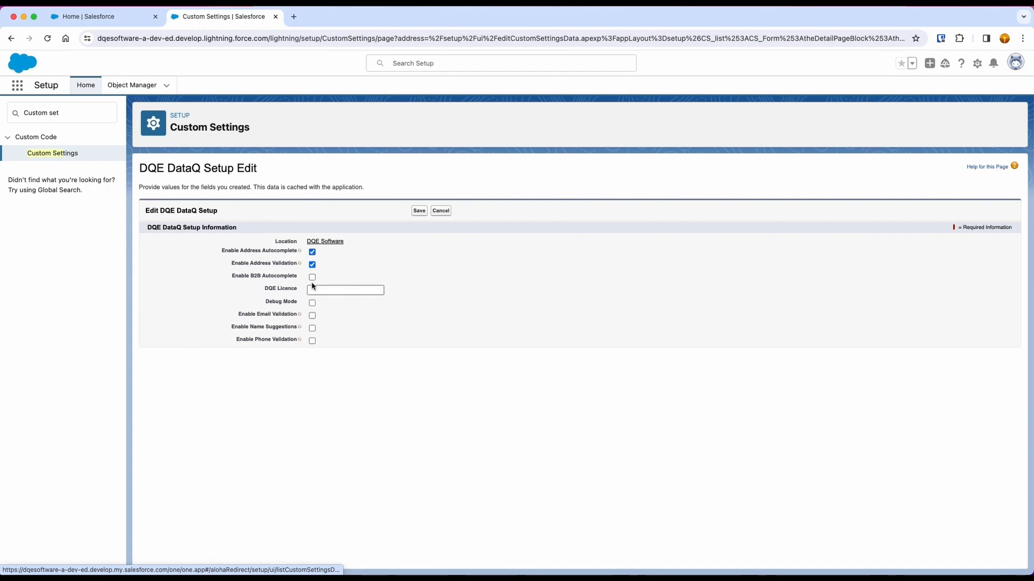
left_click(312, 303)
left_click(313, 316)
left_click(312, 329)
left_click(312, 341)
Step: Paste the licence key into the DQE Licence field and save the DQE DataQ Setup
left_click(345, 290)
key("super+v")
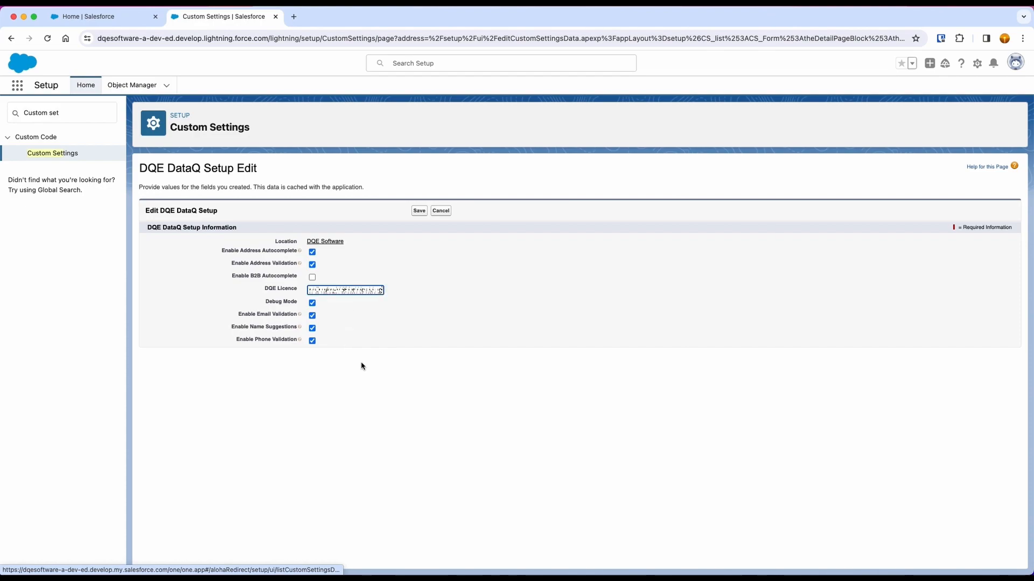
left_click(417, 213)
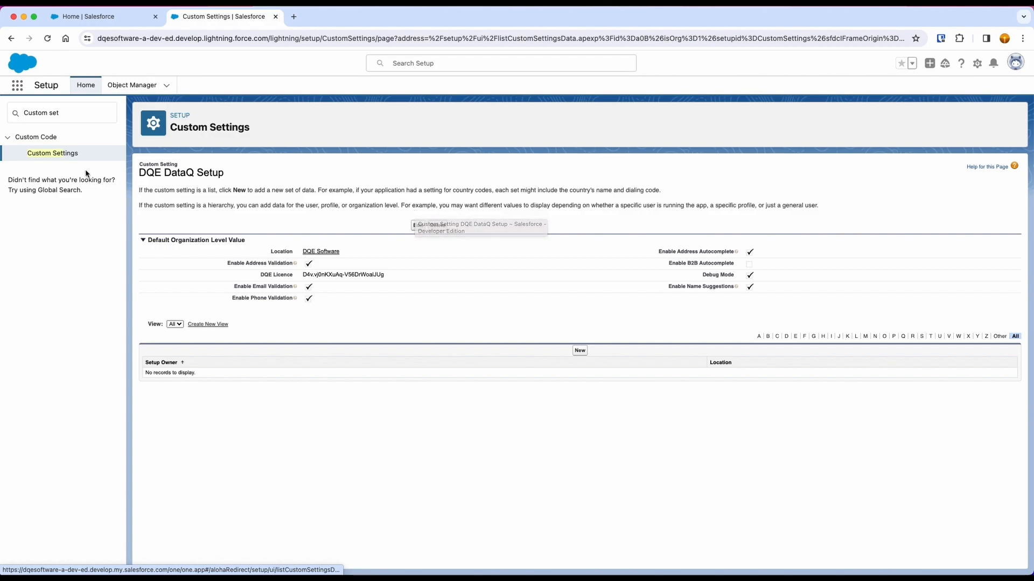
Step: Set the Default Country in DQE Address Setup to "-" and save the setting
left_click(67, 156)
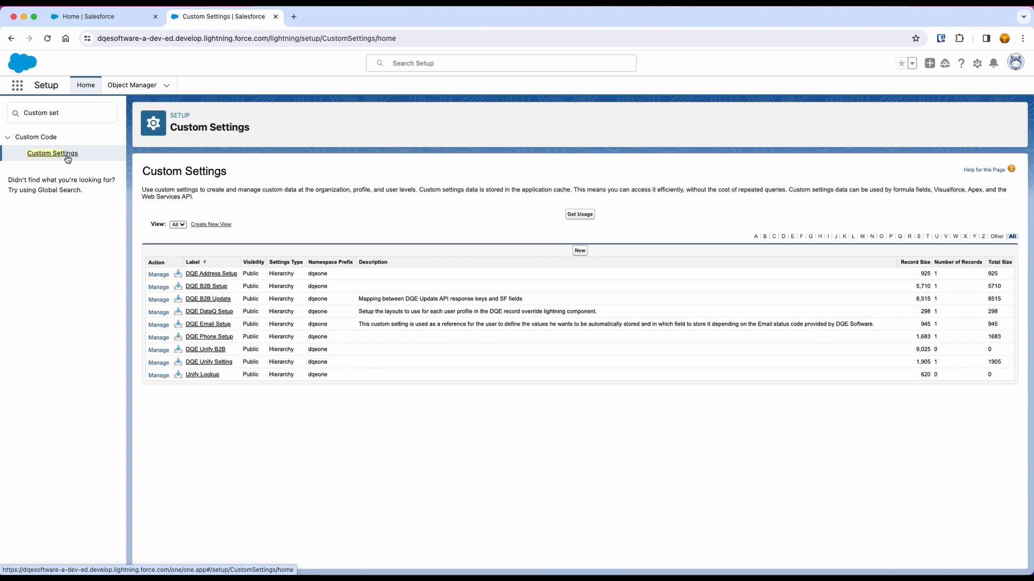
left_click(159, 274)
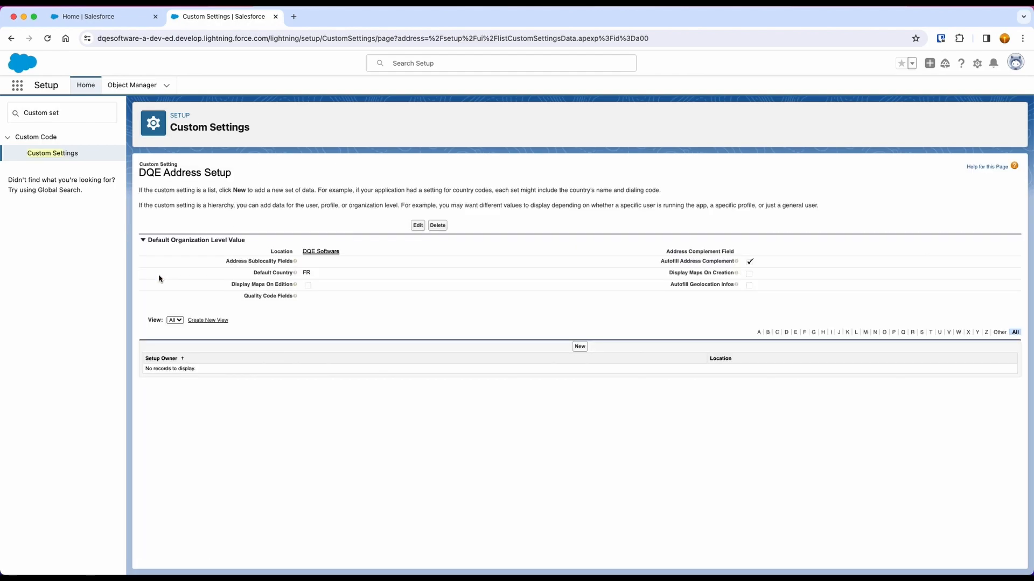
left_click(417, 226)
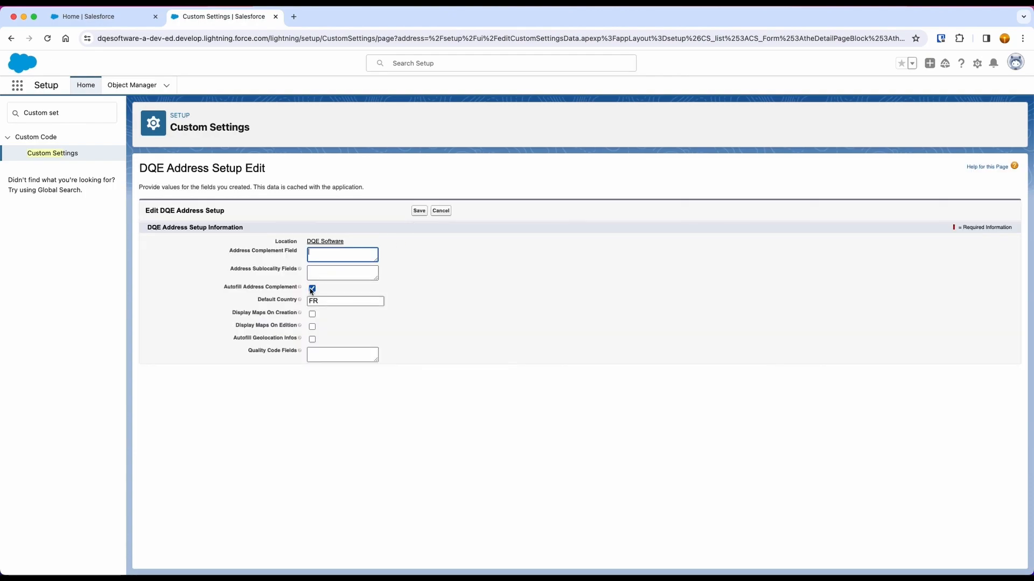
left_click(315, 302)
key("BackSpace")
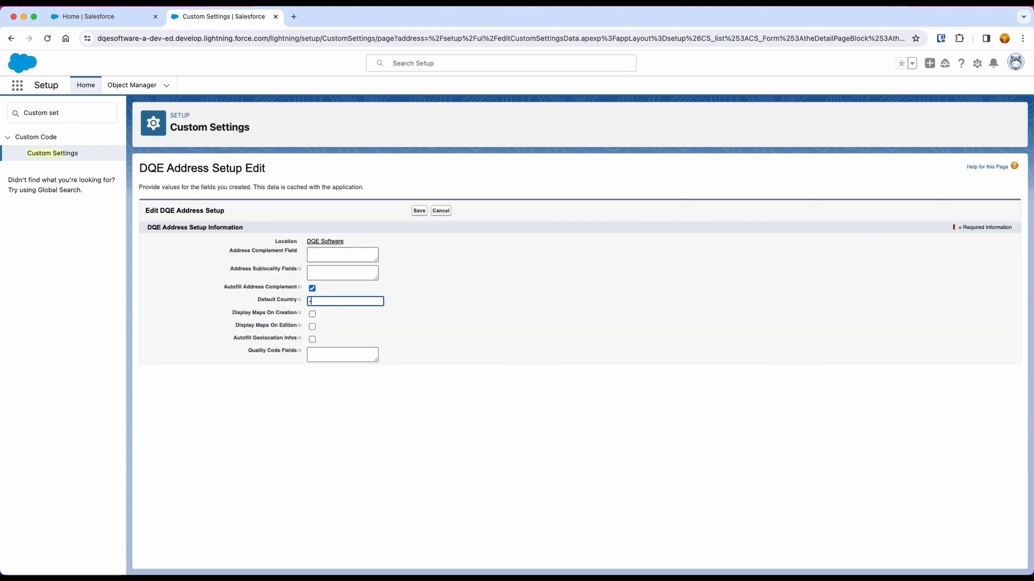
left_click(419, 210)
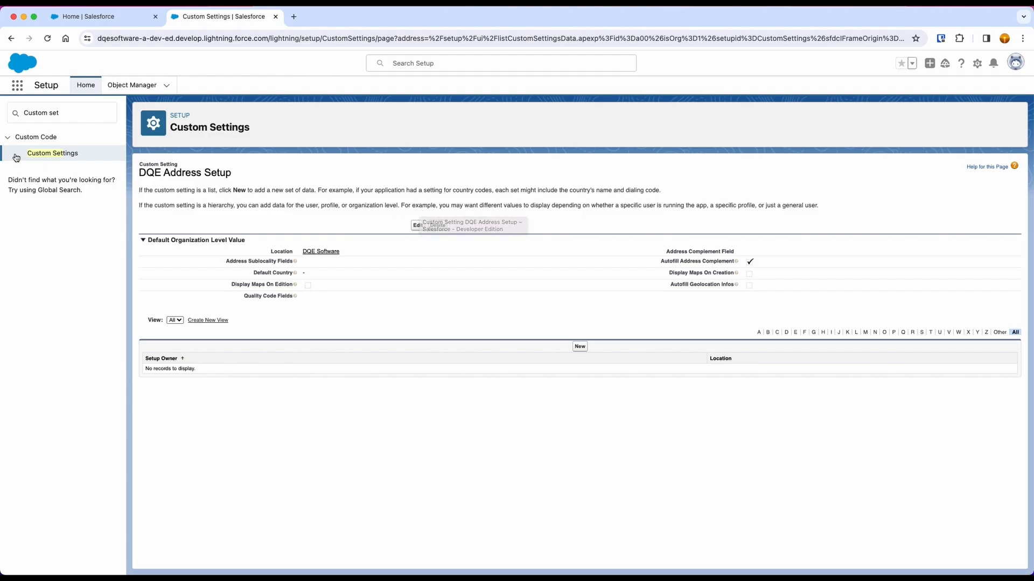
Step: Enable Suggest Username in the DQE Email Setup custom setting and save it
left_click(63, 154)
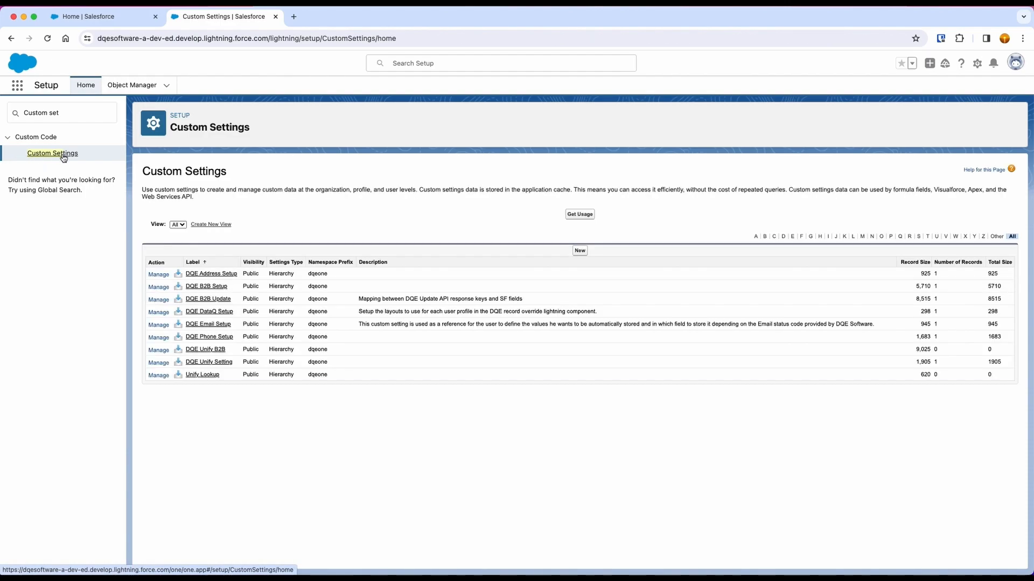
left_click(158, 325)
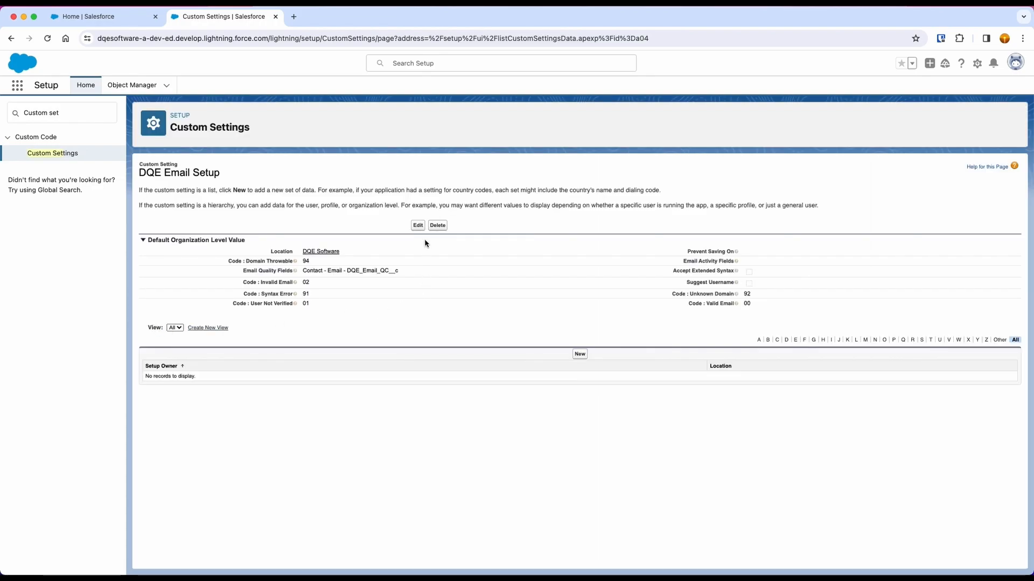
left_click(419, 225)
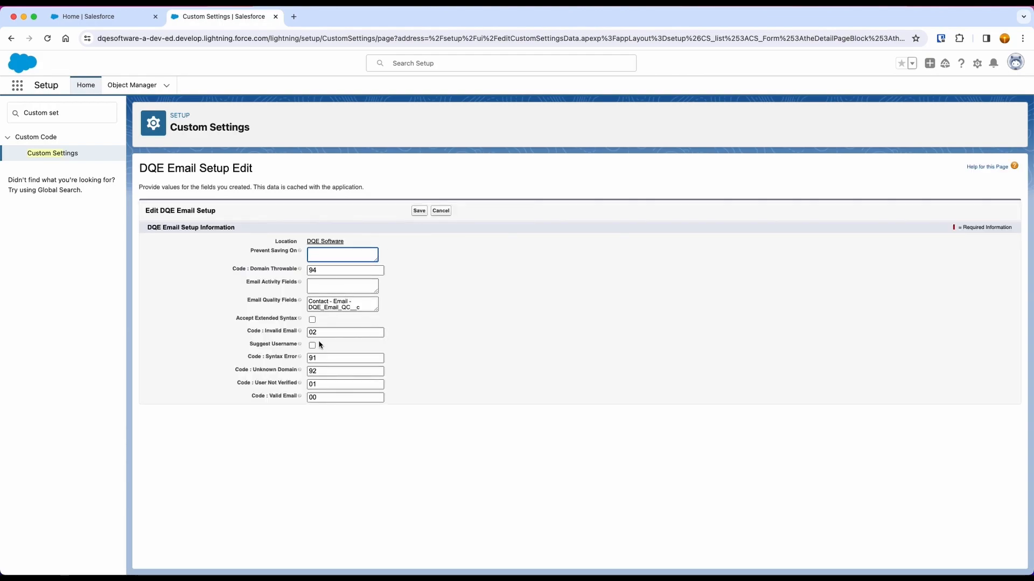
left_click(312, 346)
left_click(419, 212)
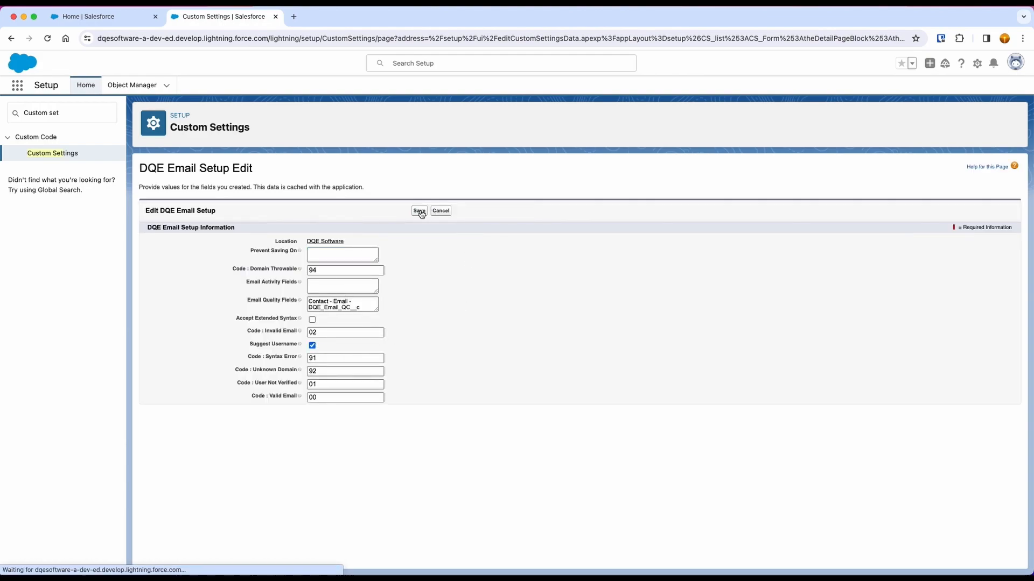
Step: In DQE Phone Setup, set the Default Country to "-", enable Display Country Selector, save, and return to the Custom Settings list
left_click(72, 156)
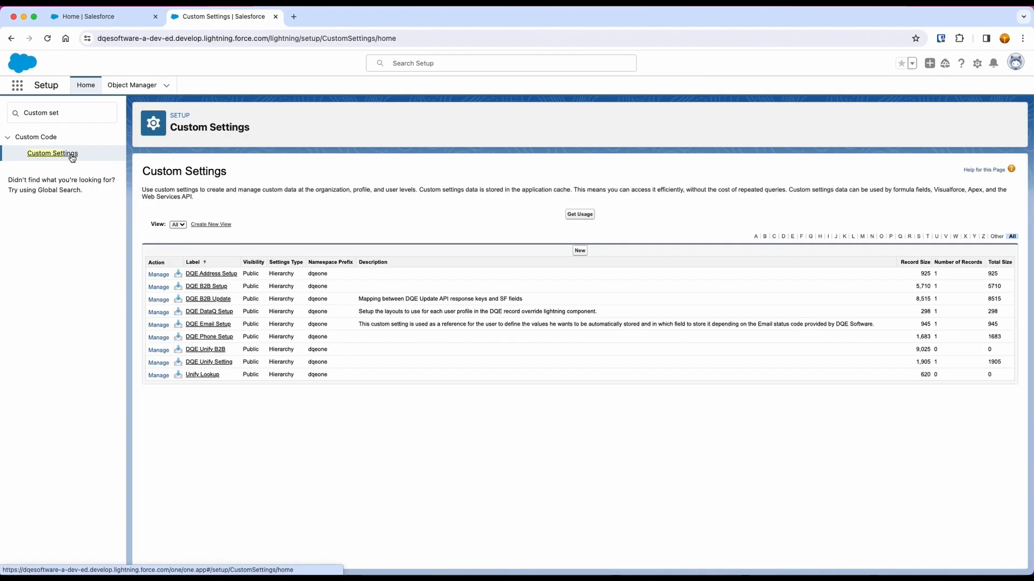
left_click(159, 338)
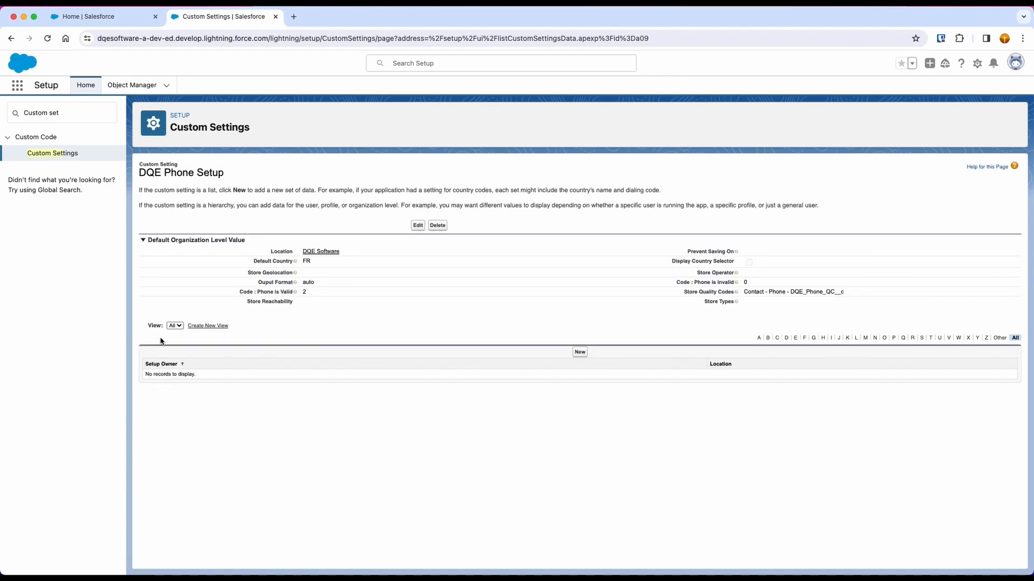
left_click(419, 225)
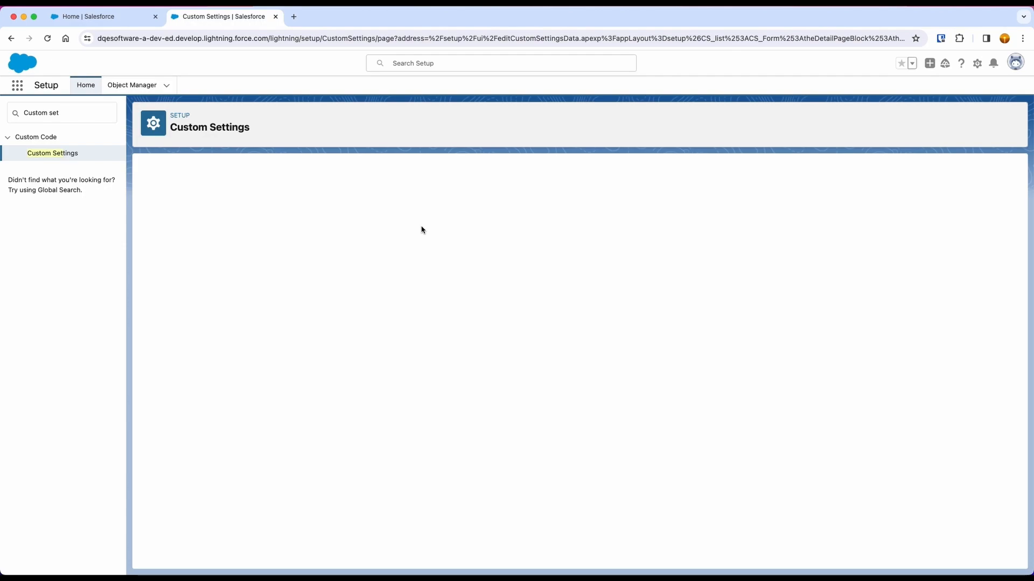
double_click(322, 271)
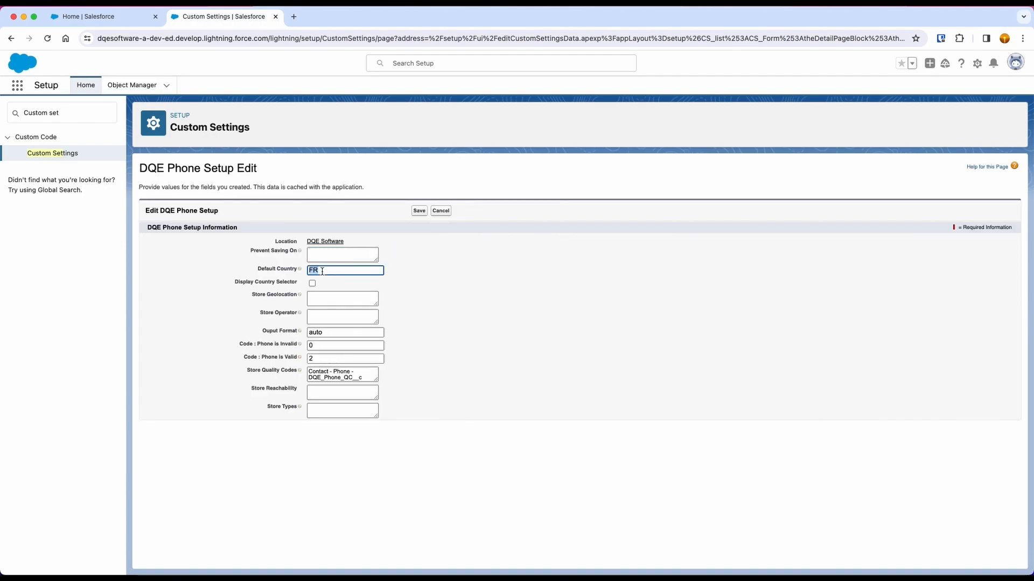
type("-")
left_click(312, 288)
left_click(367, 275)
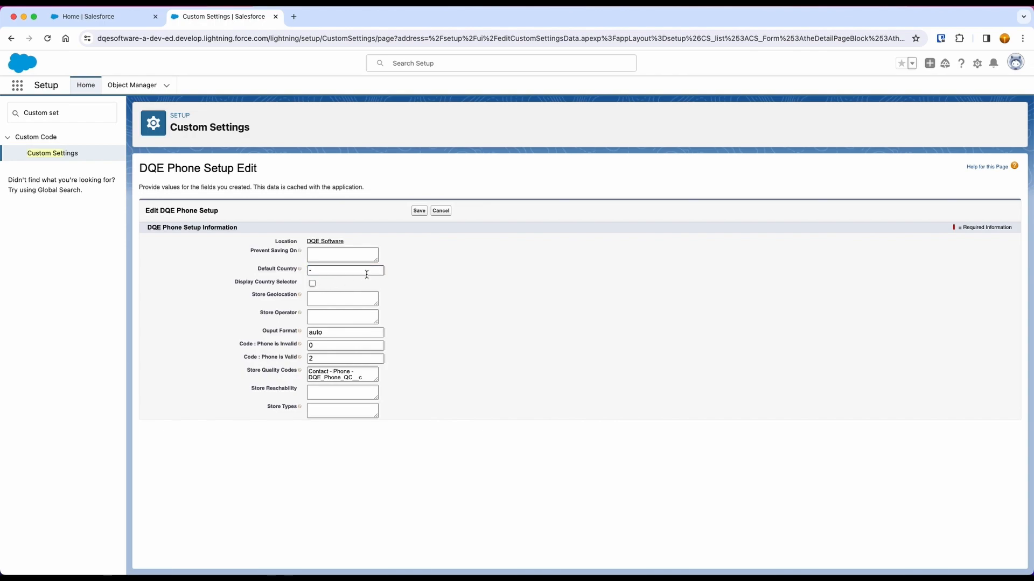
left_click(312, 284)
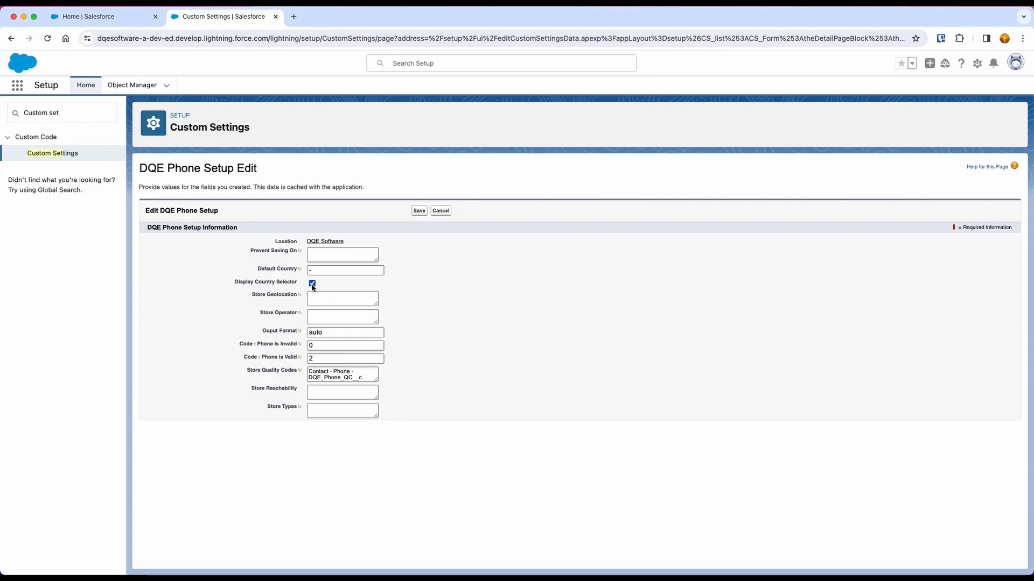
left_click(417, 213)
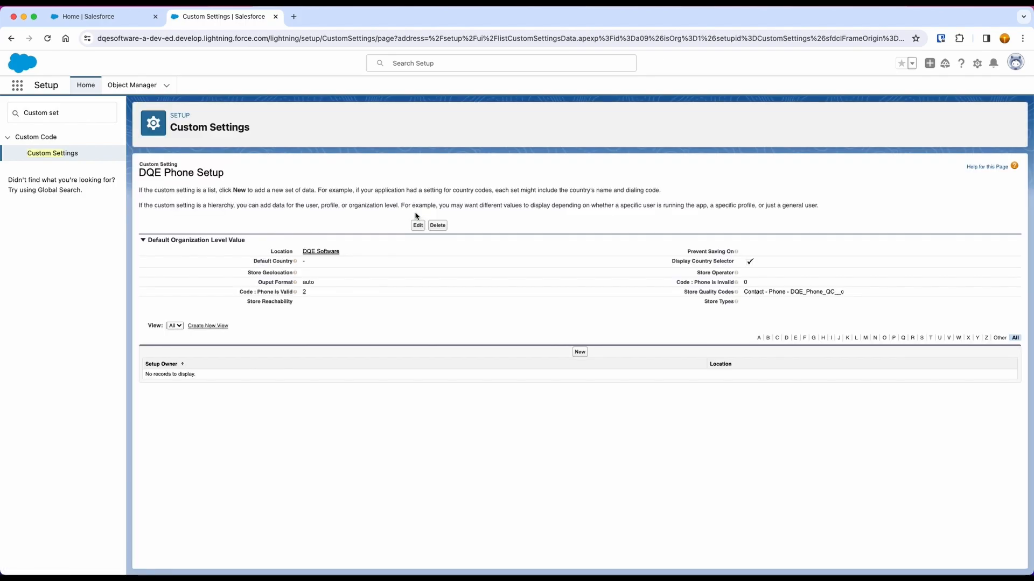
left_click(47, 155)
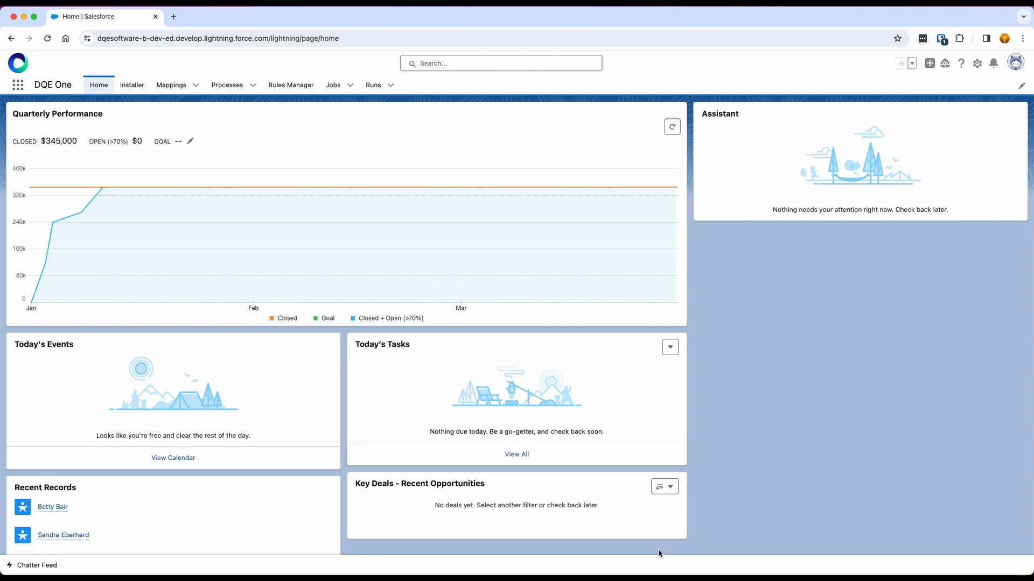
Step: Go to Setup and open the Account object's Buttons, Links, and Actions in Object Manager
left_click(978, 65)
left_click(941, 89)
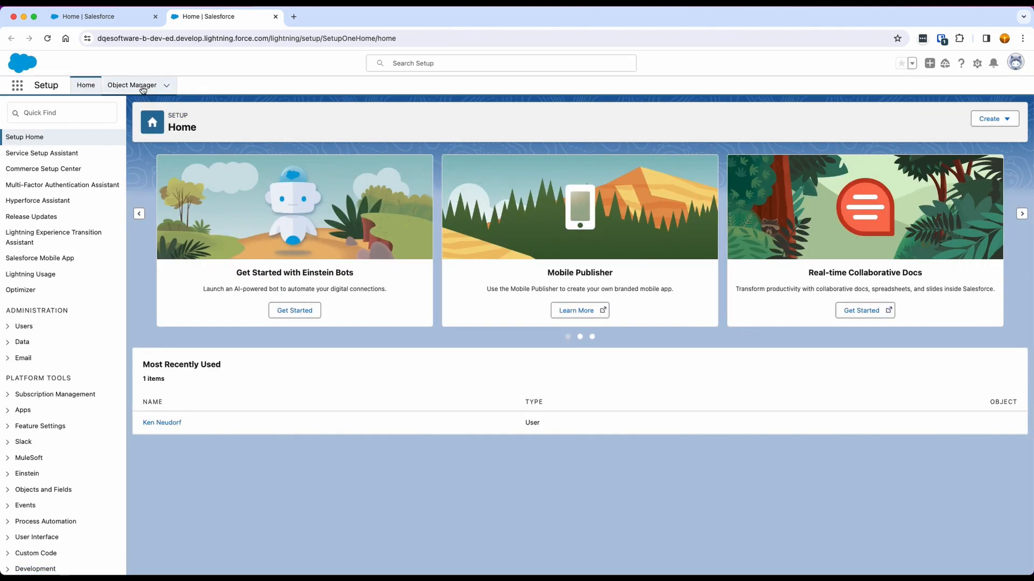
left_click(142, 88)
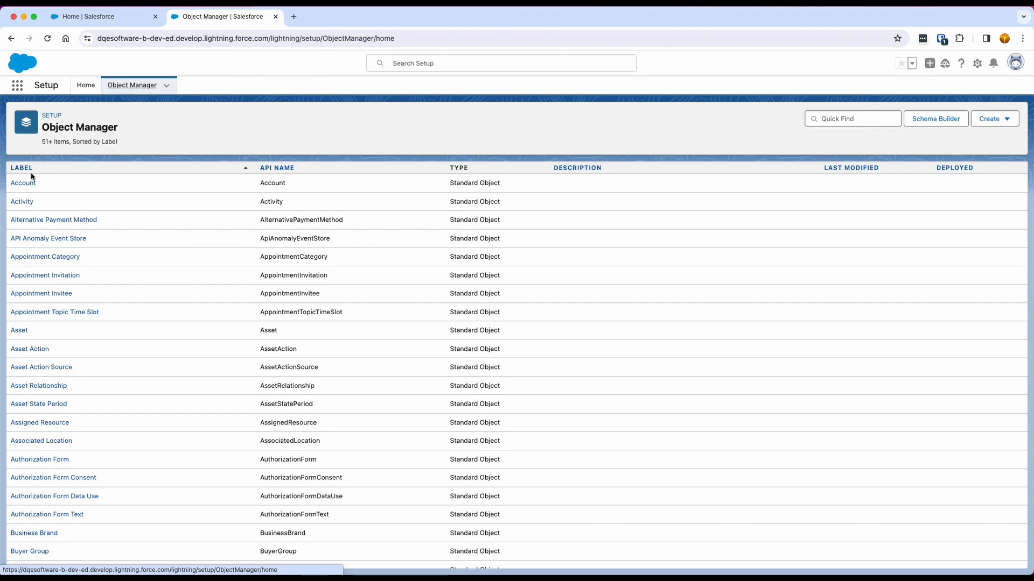
left_click(24, 184)
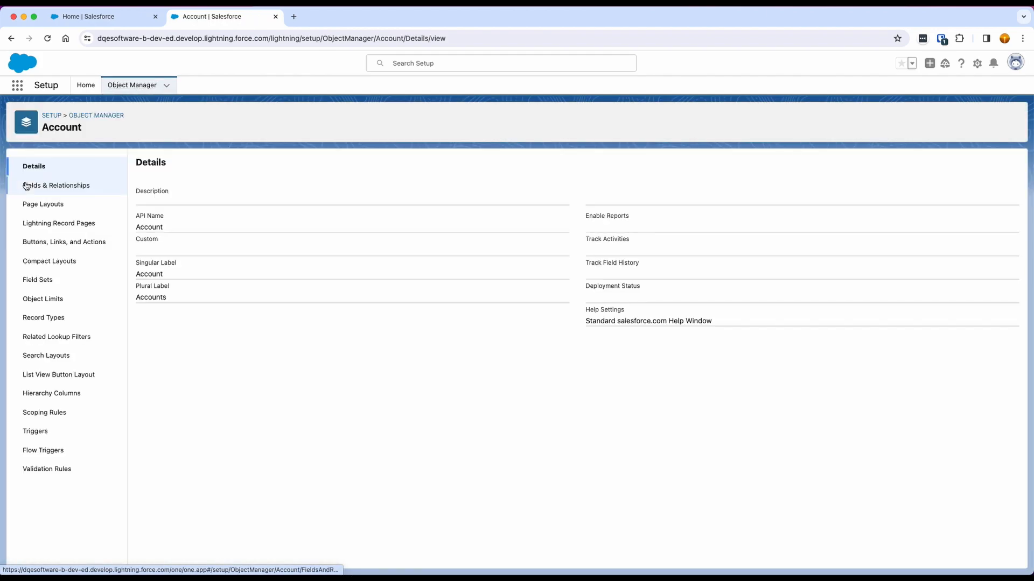
left_click(28, 242)
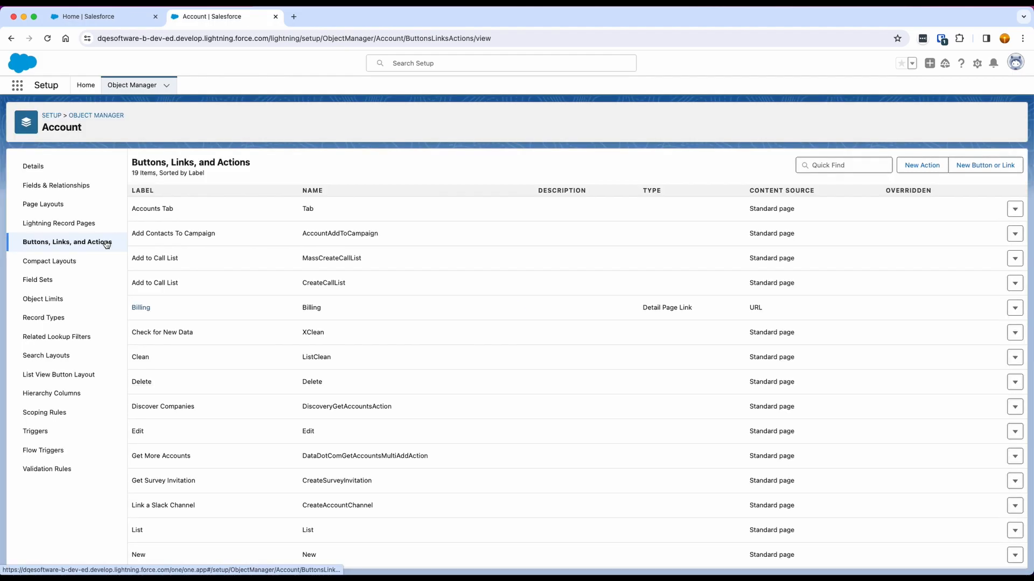
Step: Override Account's New button with the dqeone:DQE_Create_Record Lightning component for both Lightning Experience and Mobile, and save
scroll(575, 235, "down", 3)
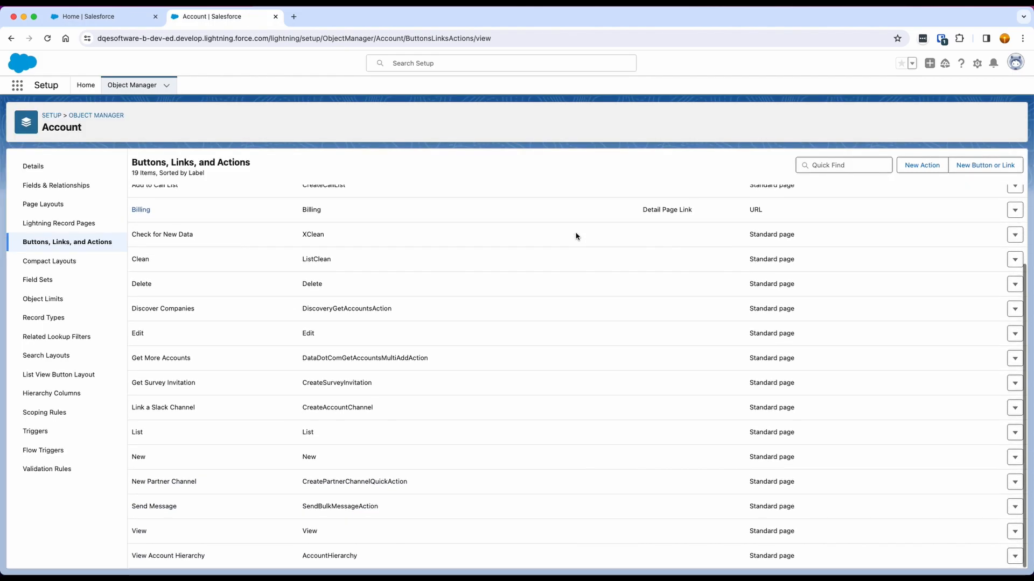
left_click(1015, 457)
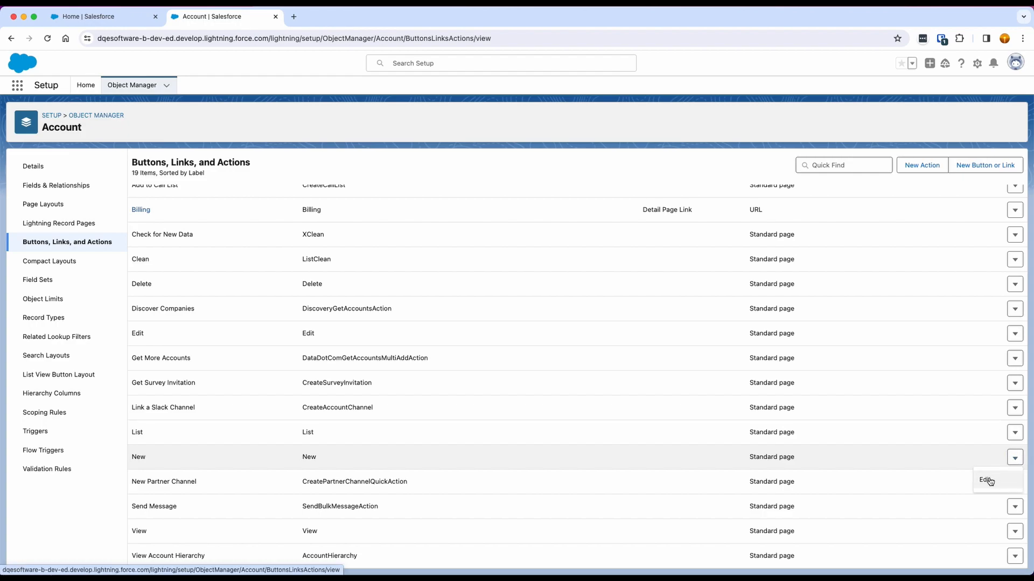
left_click(988, 480)
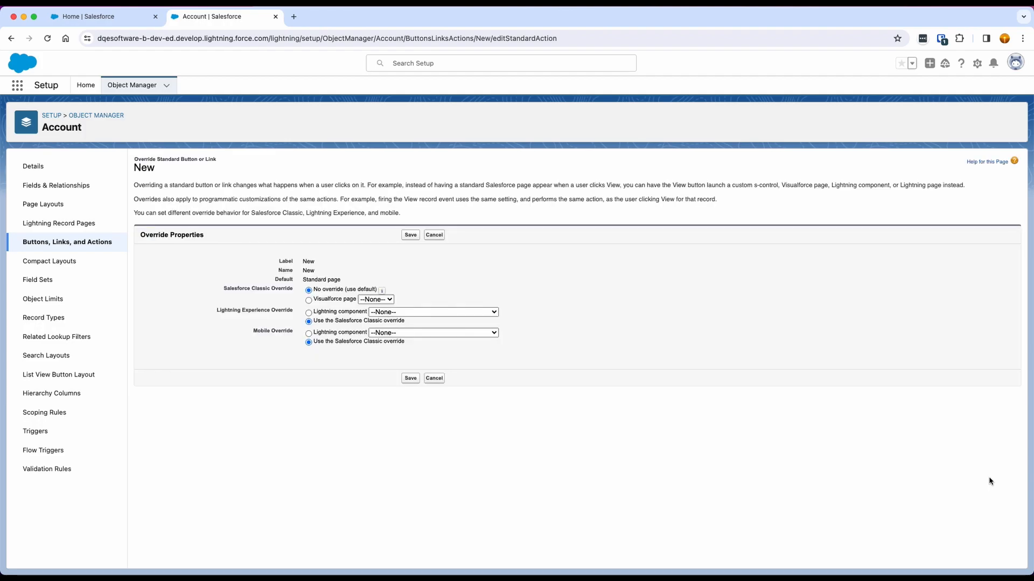
left_click(308, 313)
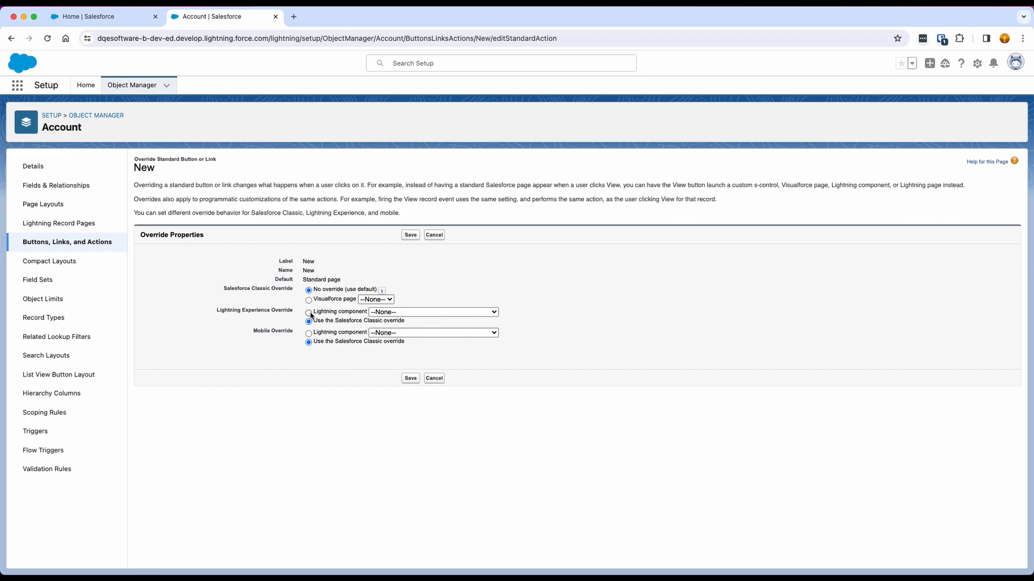
left_click(405, 314)
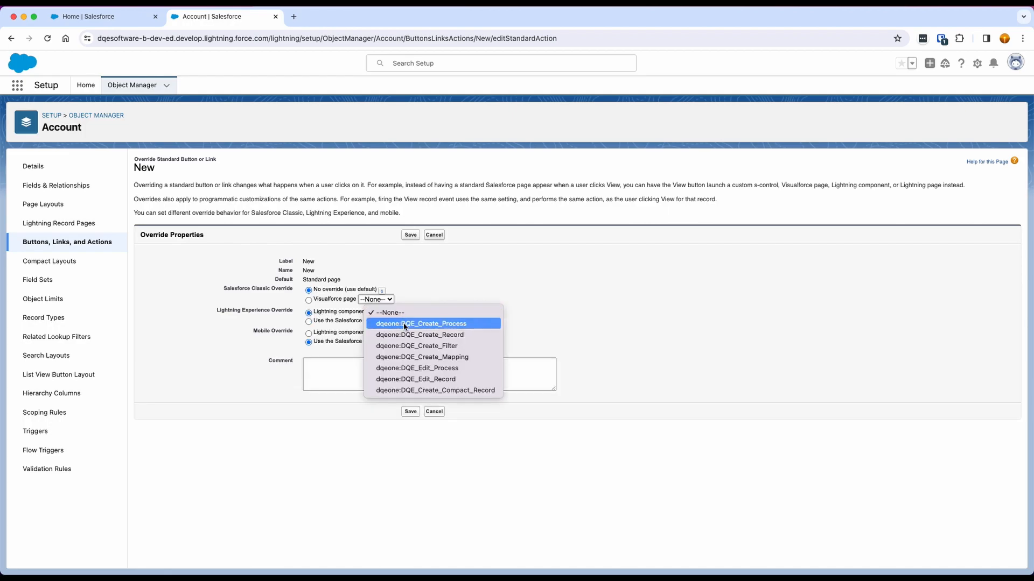
left_click(405, 335)
left_click(330, 336)
left_click(411, 334)
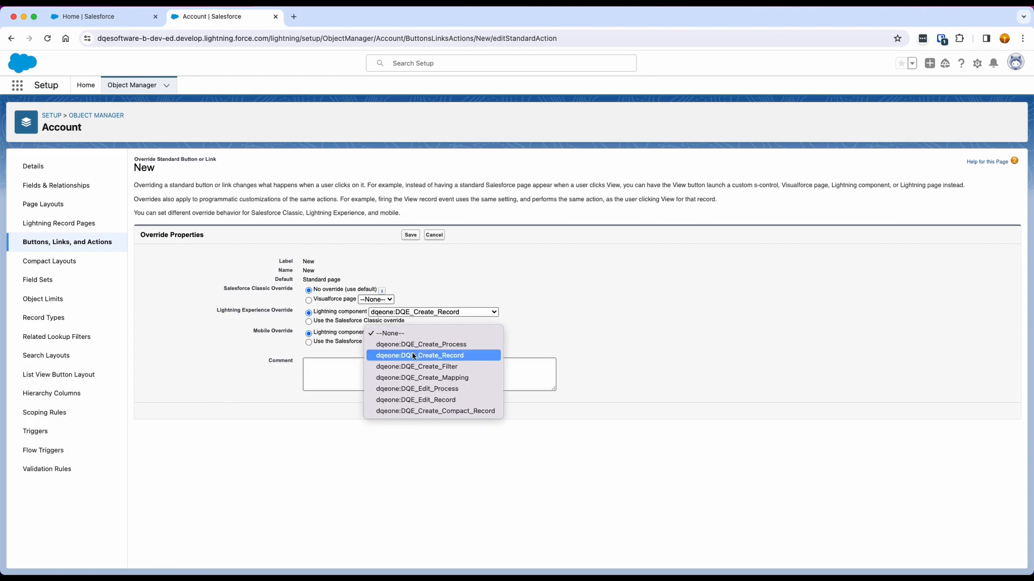
left_click(414, 357)
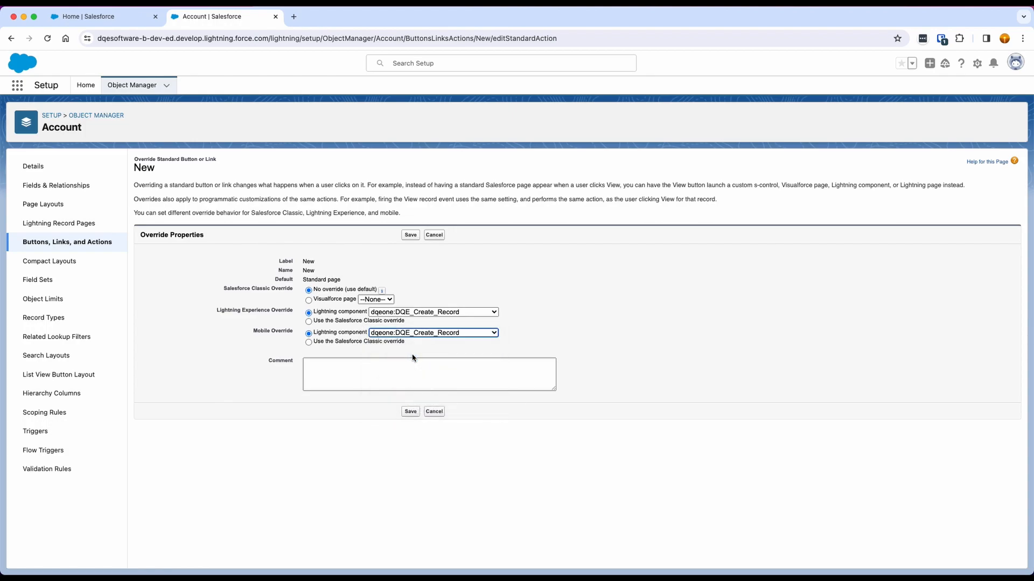
left_click(409, 413)
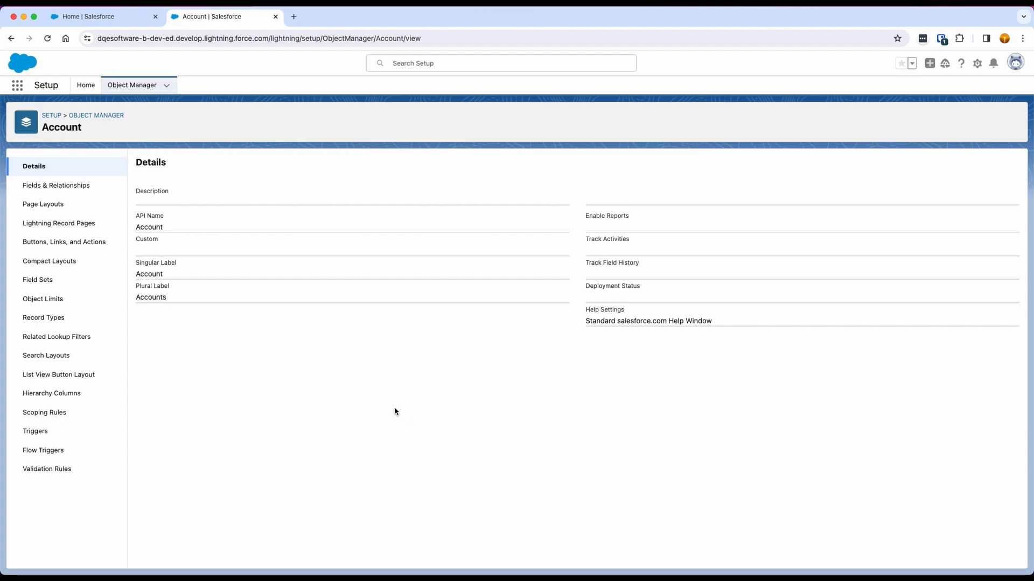
Step: Find the Contact object in Object Manager and open its Buttons, Links, and Actions
left_click(145, 88)
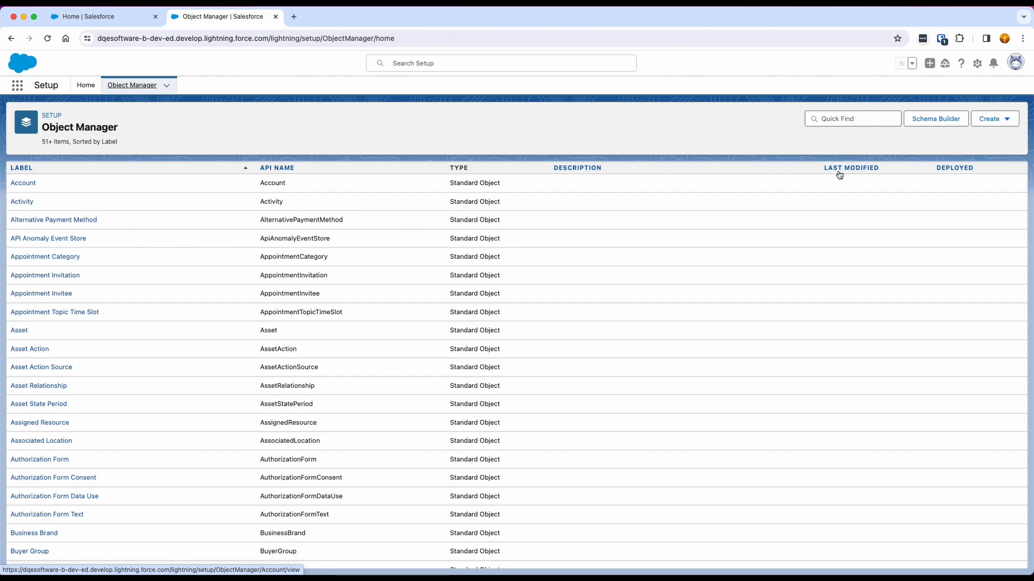
left_click(856, 118)
type("co")
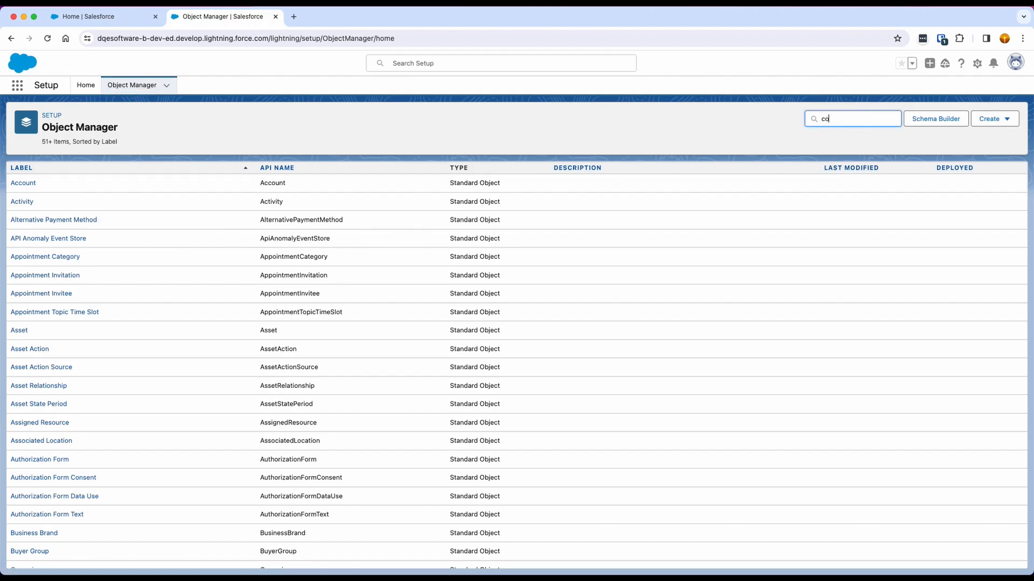
type("ntact")
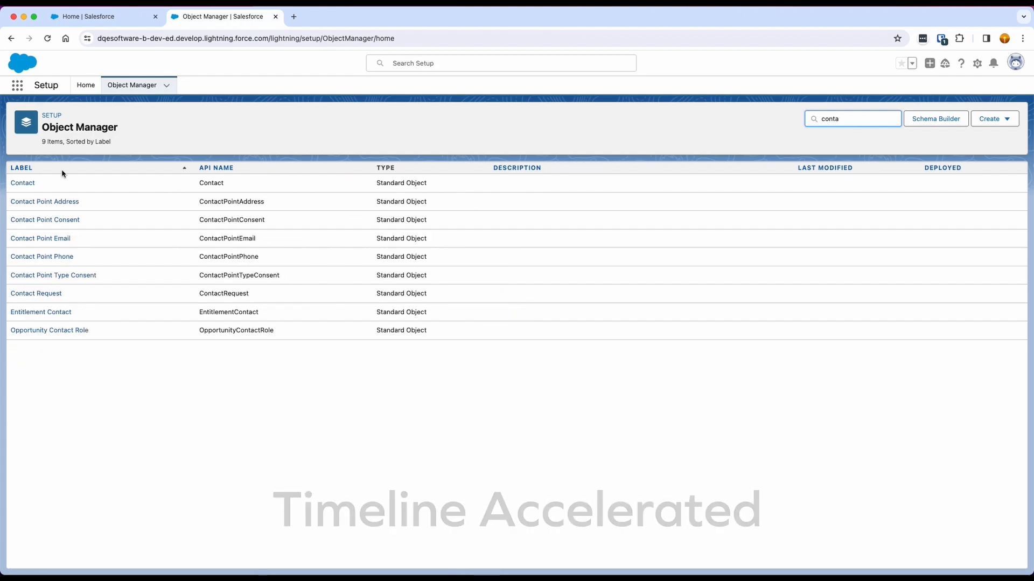
left_click(17, 183)
left_click(33, 241)
Step: Override Contact's New button with the dqeone:DQE_Create_Record Lightning component for Lightning Experience and Mobile, and save
left_click(1015, 505)
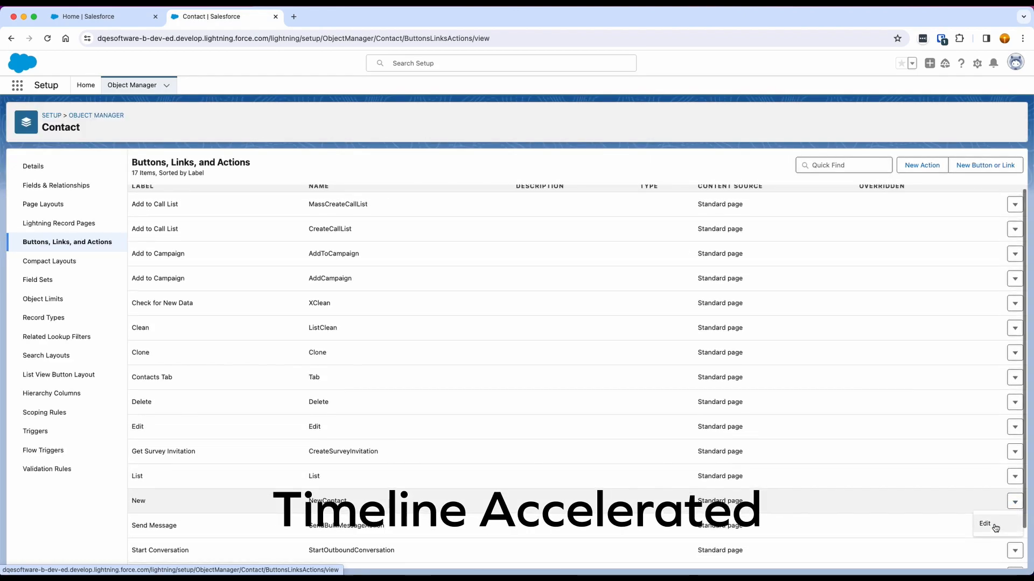
left_click(994, 527)
left_click(308, 313)
left_click(434, 312)
left_click(425, 334)
left_click(308, 334)
left_click(433, 333)
left_click(425, 354)
left_click(410, 412)
Step: Find the Lead object in Object Manager and open its Buttons, Links, and Actions
left_click(132, 85)
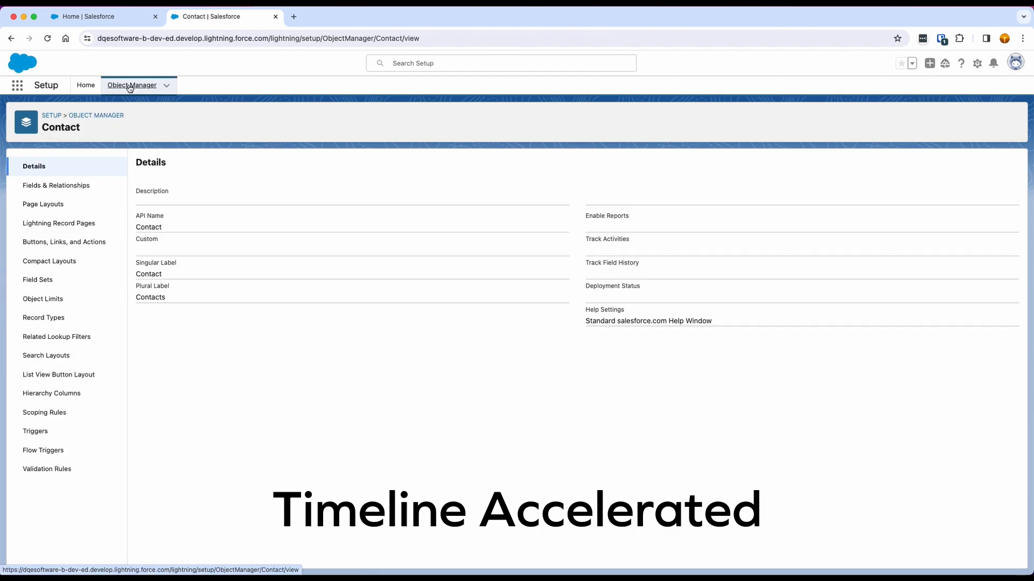
type("lead")
left_click(18, 183)
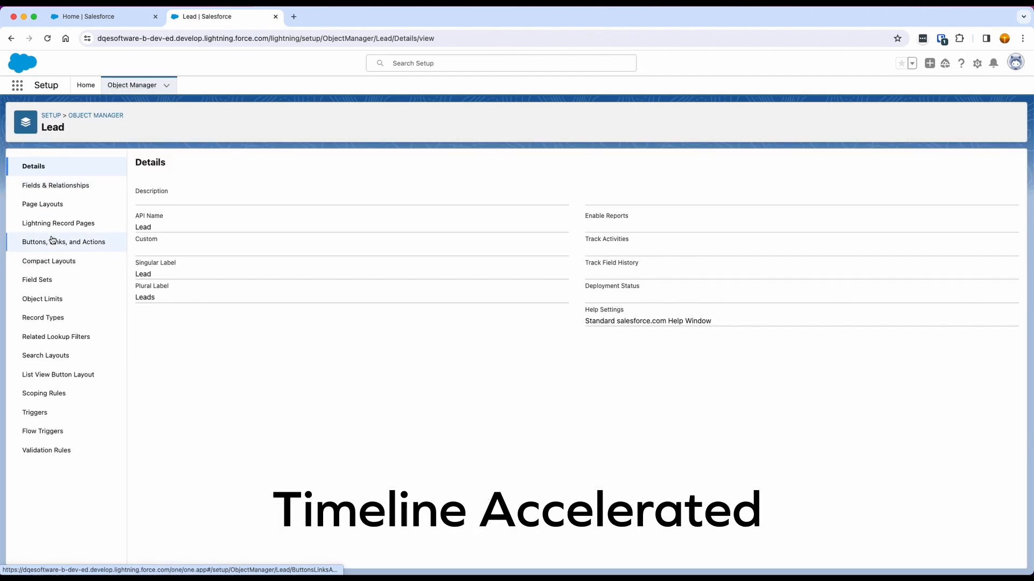
left_click(50, 241)
Step: Override Lead's New button with the dqeone:DQE_Create_Record Lightning component for Lightning Experience and Mobile, and save
scroll(470, 416, "down", 3)
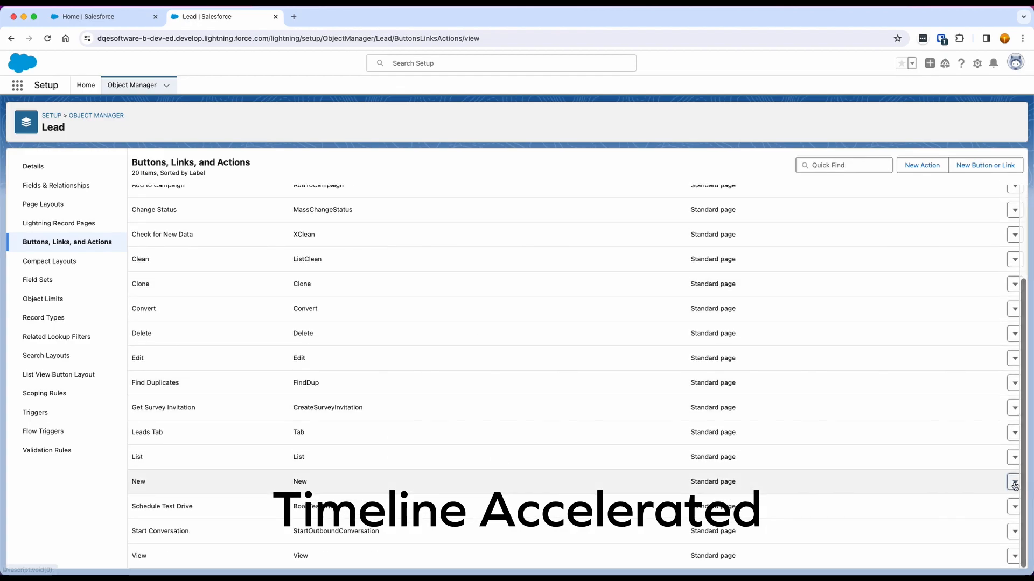
left_click(1015, 483)
left_click(996, 502)
left_click(308, 313)
left_click(433, 312)
left_click(425, 334)
left_click(309, 334)
left_click(433, 333)
left_click(426, 353)
left_click(410, 413)
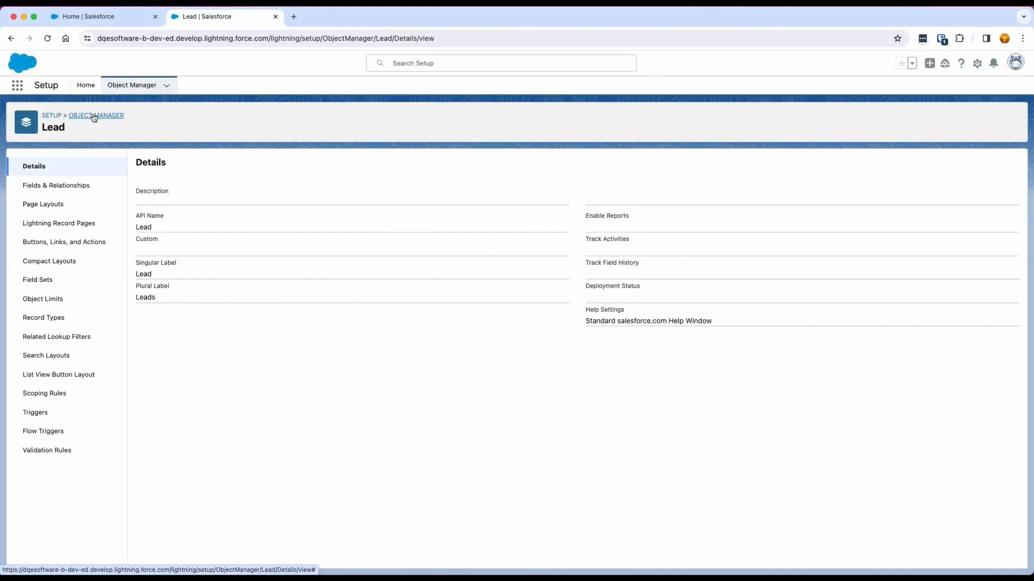
Step: Start a new action on the Account object with type Lightning Component and component dqeone:DQE_Edit_Record
left_click(94, 117)
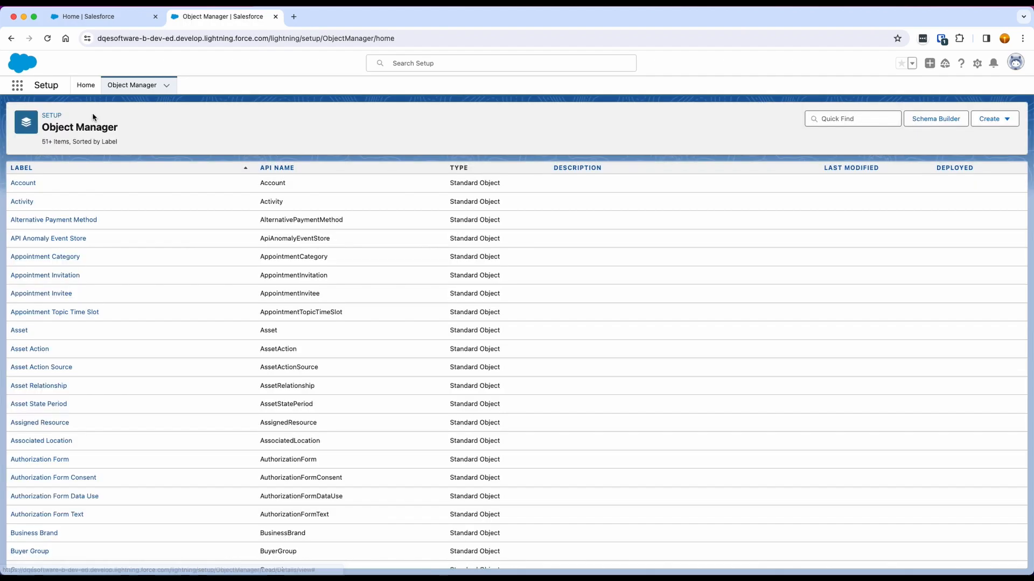
left_click(23, 185)
left_click(30, 241)
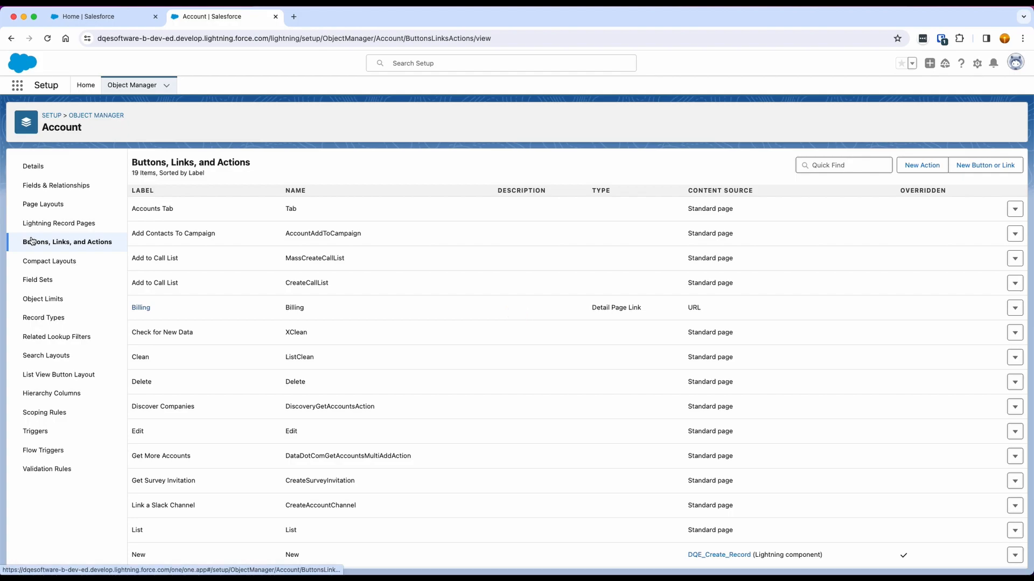
left_click(933, 166)
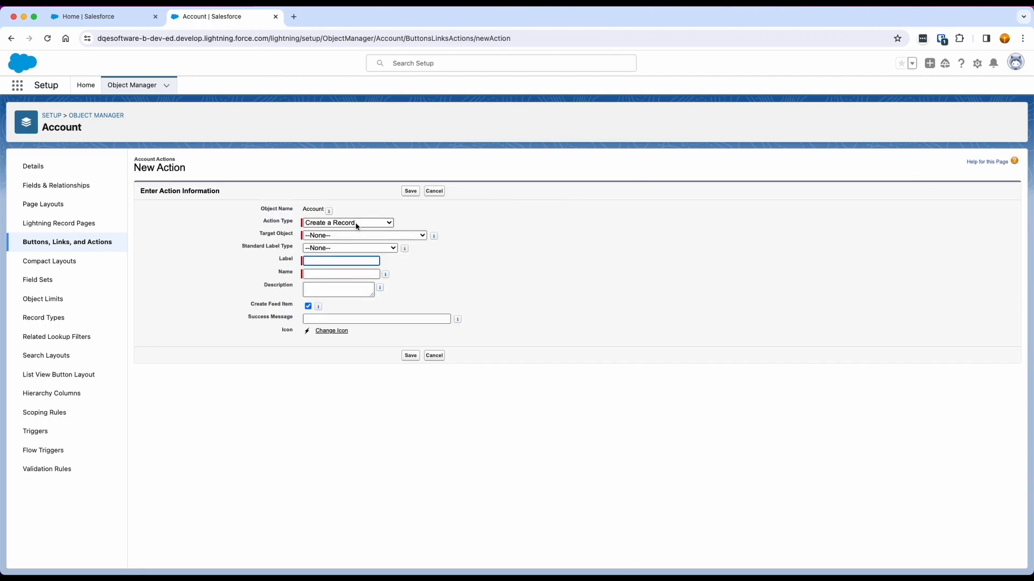
left_click(357, 223)
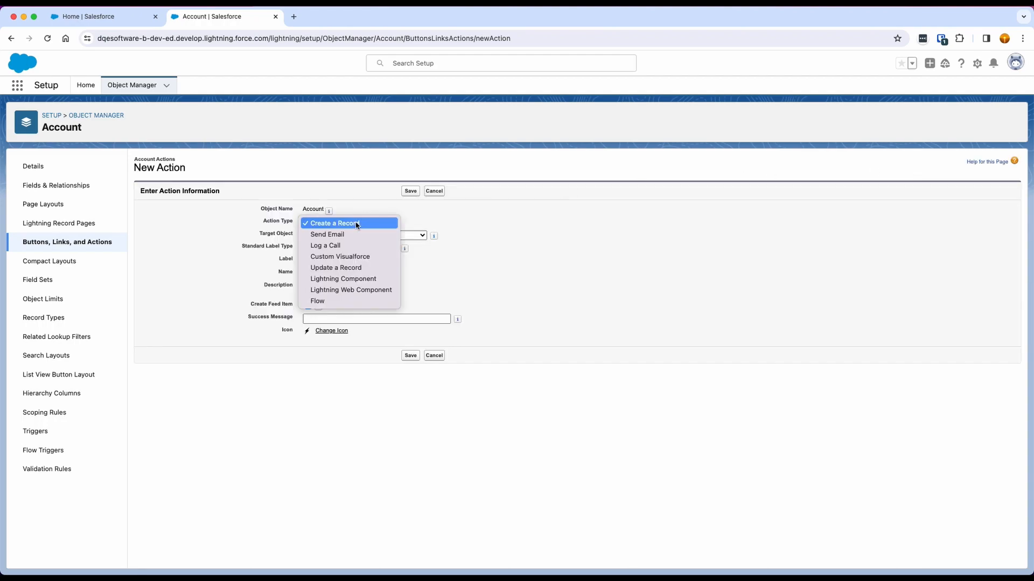
left_click(345, 282)
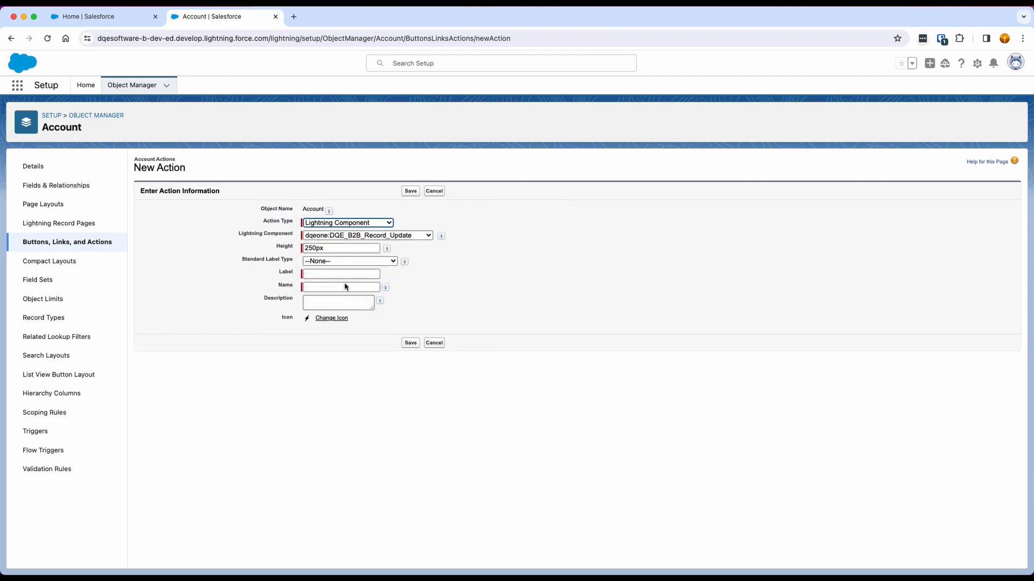
left_click(410, 238)
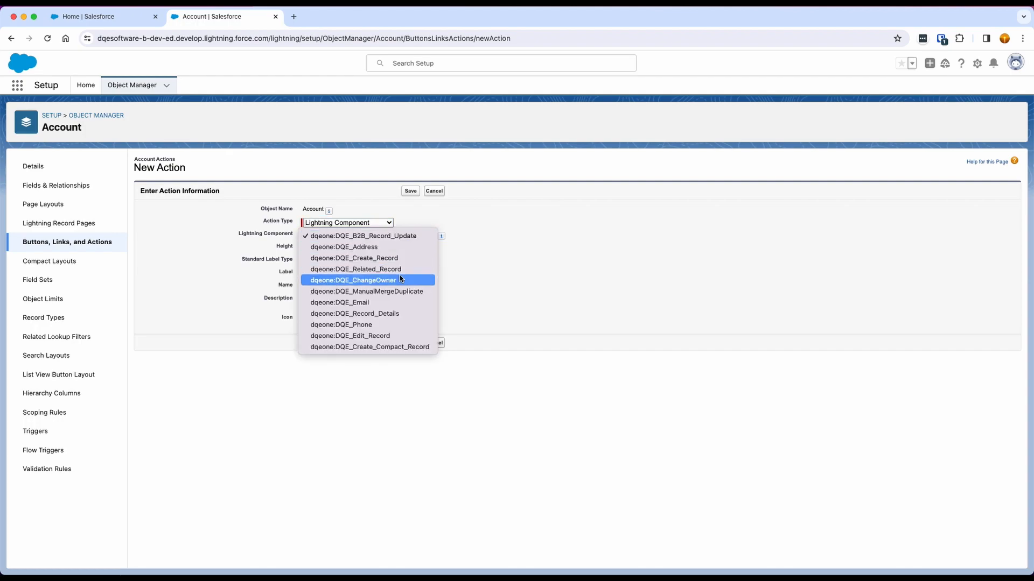
left_click(387, 336)
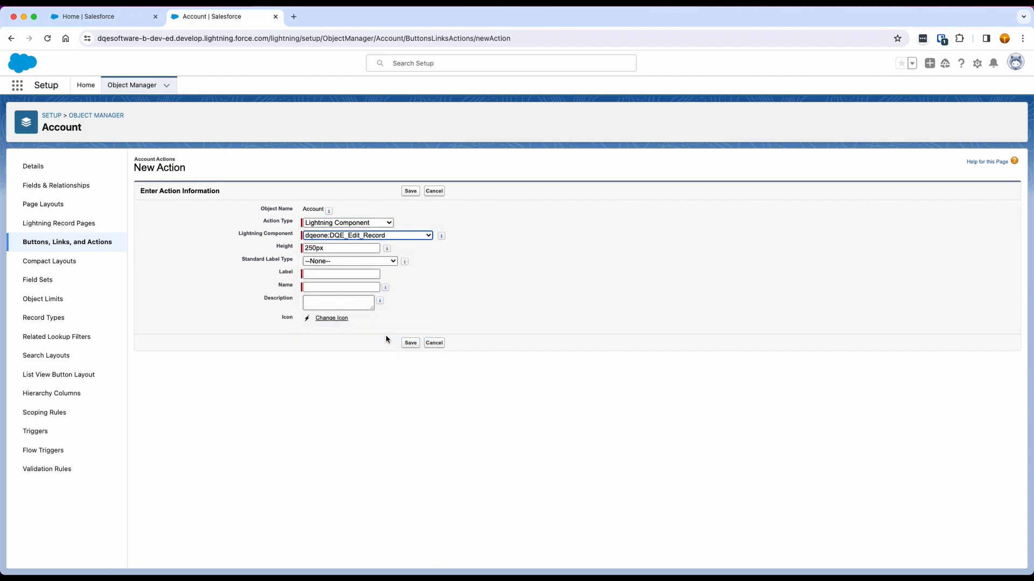
Step: Set the Account action's height to 600px, label it "Edit with DQE" with name Edit_with_DQE, and save it
left_click_drag(315, 248, 302, 248)
type("600")
left_click(328, 274)
type("Edit with DQE")
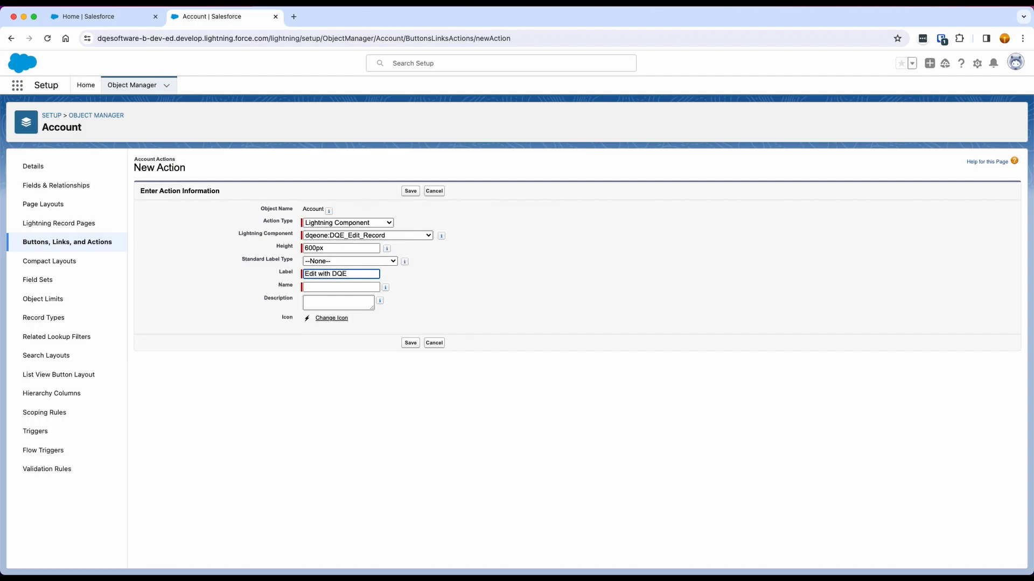
key("Tab")
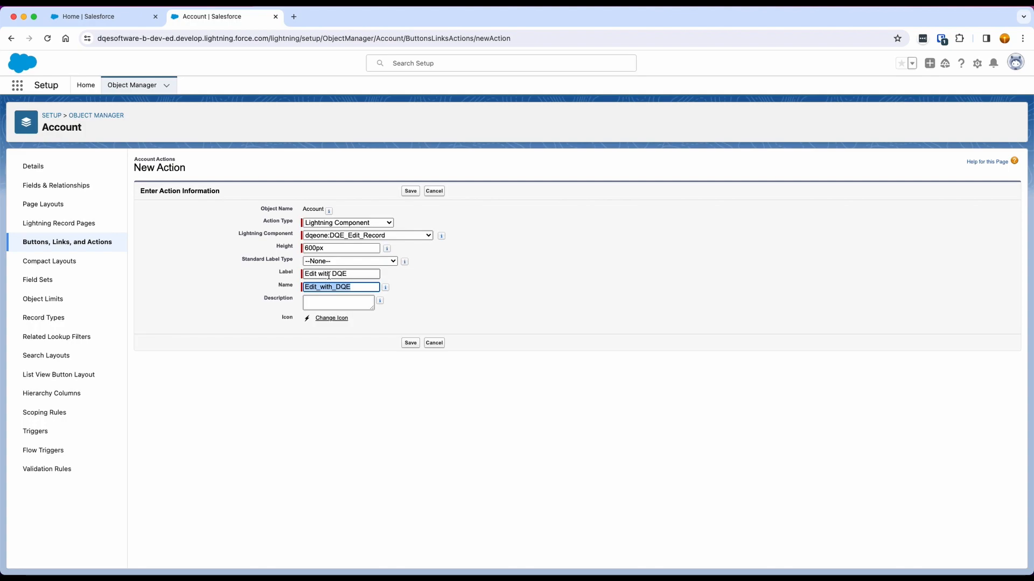
left_click(410, 344)
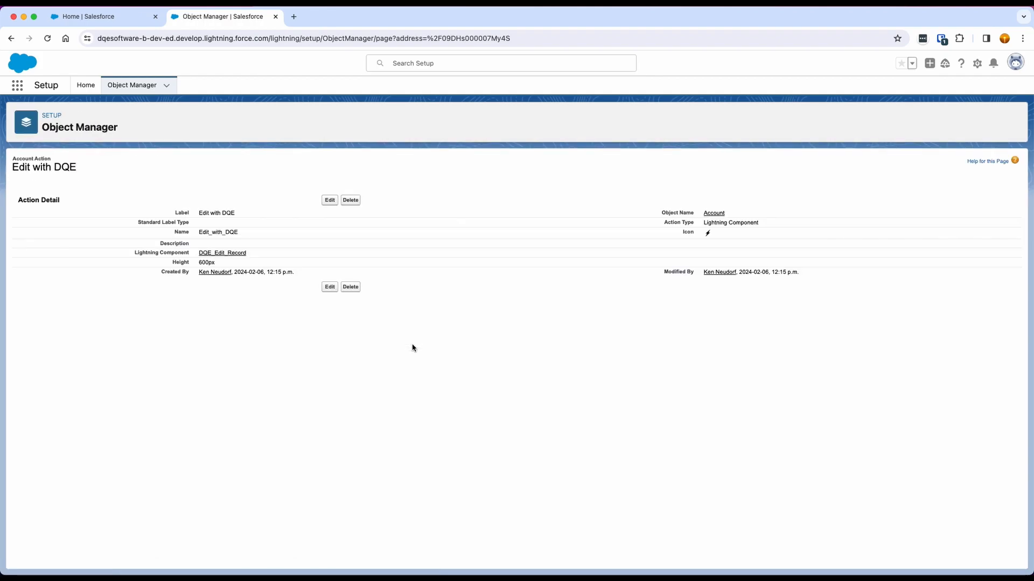
Step: Return to Object Manager, find the Contact object and open its Buttons, Links, and Actions
left_click(132, 86)
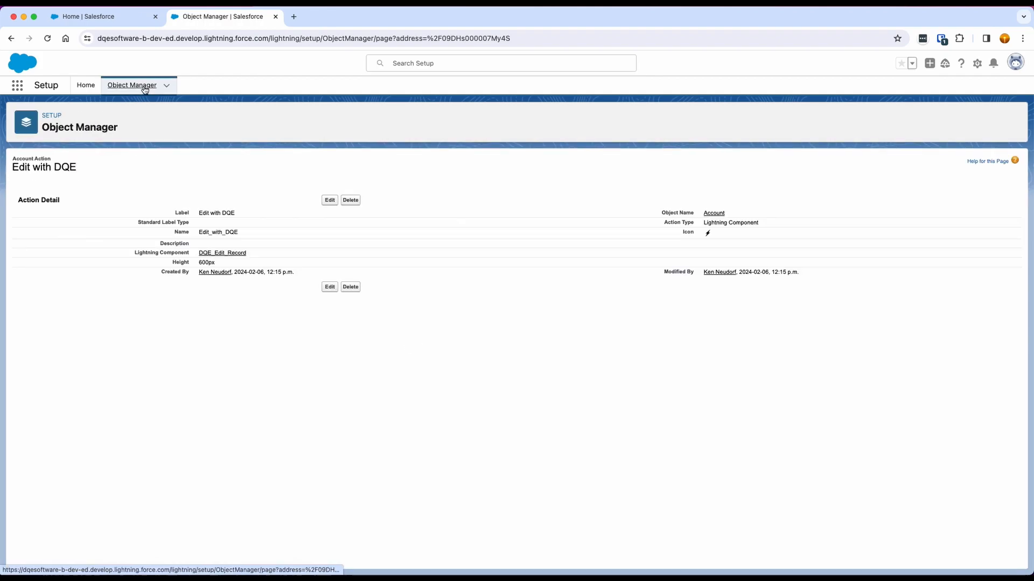
left_click(838, 119)
type("conta")
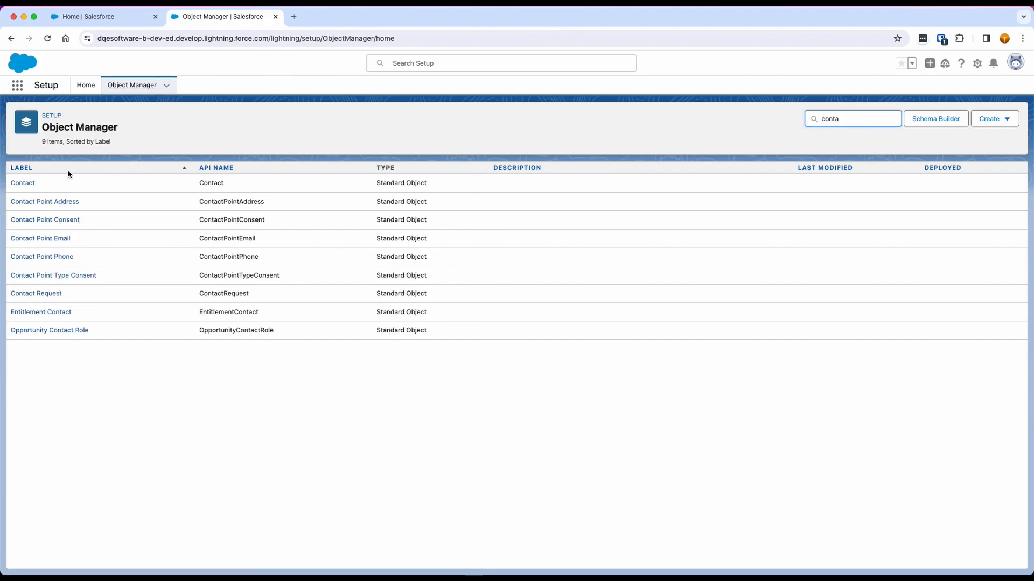
left_click(18, 183)
left_click(42, 243)
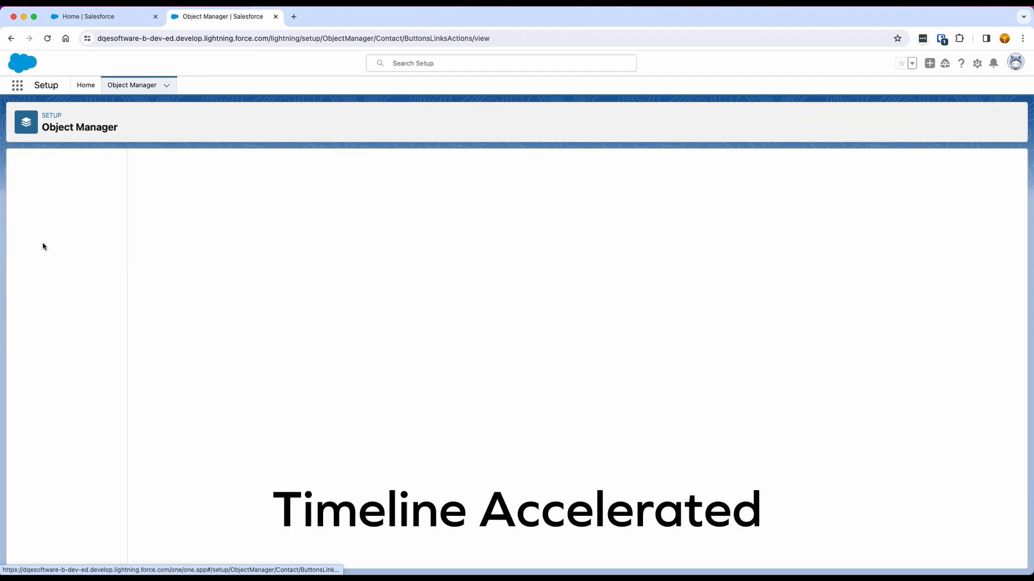
Step: Start a new Contact action with type Lightning Component and component dqeone:DQE_Edit_Record
left_click(921, 167)
left_click(347, 222)
left_click(334, 279)
left_click(366, 236)
left_click(378, 335)
Step: Set the Contact action's height to 600px, label it "Edit with DQE", and save it
double_click(314, 248)
type("600px")
key("Tab")
left_click(316, 274)
type("Edit with DQE")
left_click(354, 286)
left_click(409, 343)
Step: Search Object Manager for the Lead object and open its Buttons, Links, and Actions
left_click(829, 118)
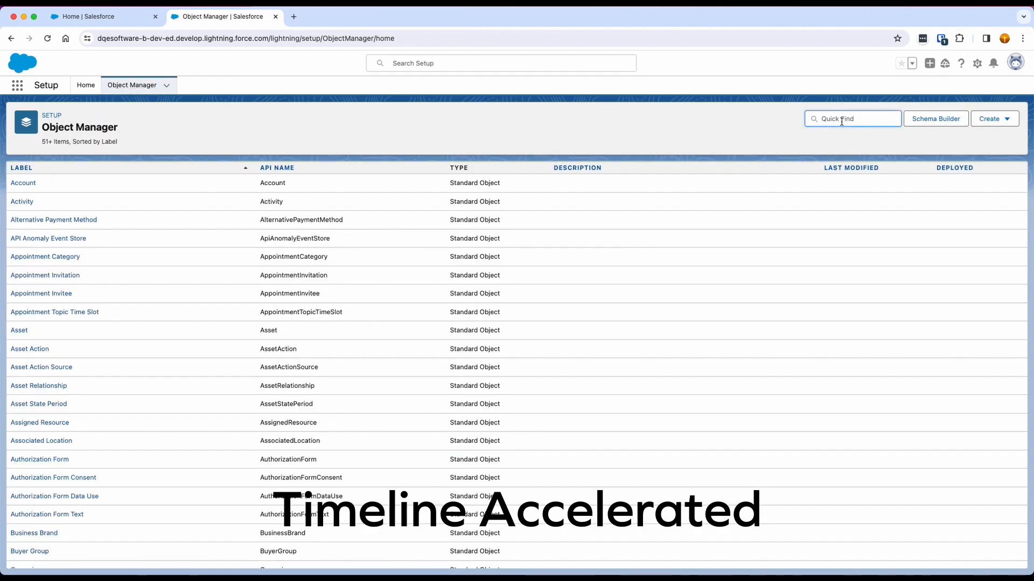
type("Lead")
left_click(16, 183)
left_click(32, 243)
Step: Start a new Lead action with type Lightning Component and component dqeone:DQE_Edit_Record
left_click(921, 165)
left_click(378, 224)
left_click(353, 280)
left_click(351, 236)
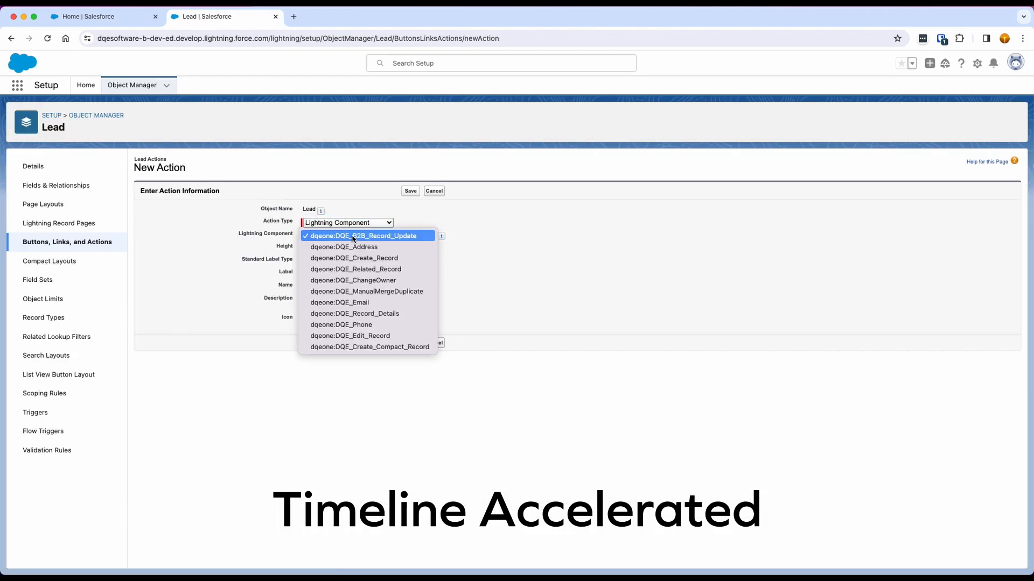
left_click(350, 338)
Step: Set the Lead action's height to 600px, label it "Edit with DQE", and save it
left_click_drag(312, 248, 273, 250)
type("60")
left_click(334, 274)
type("Edit with DQE")
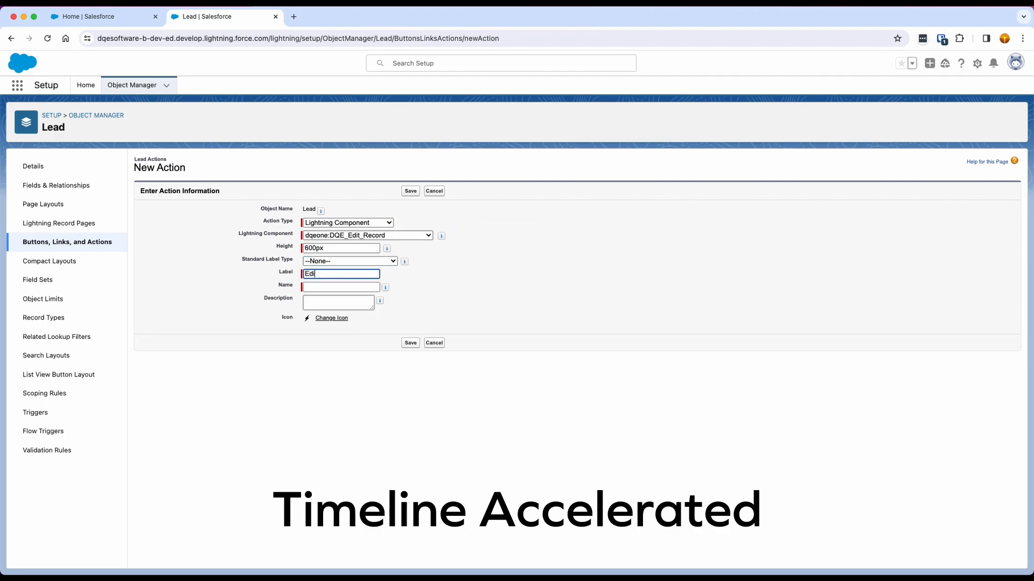
key("Tab")
left_click(410, 343)
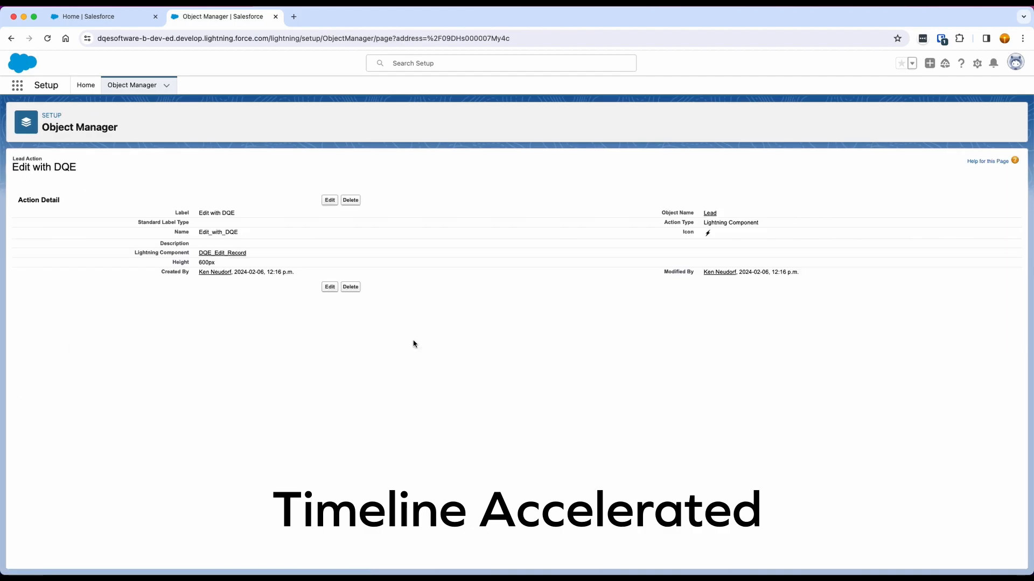
Step: Return to Object Manager and open the Account object's page layout named Account Layout
left_click(135, 86)
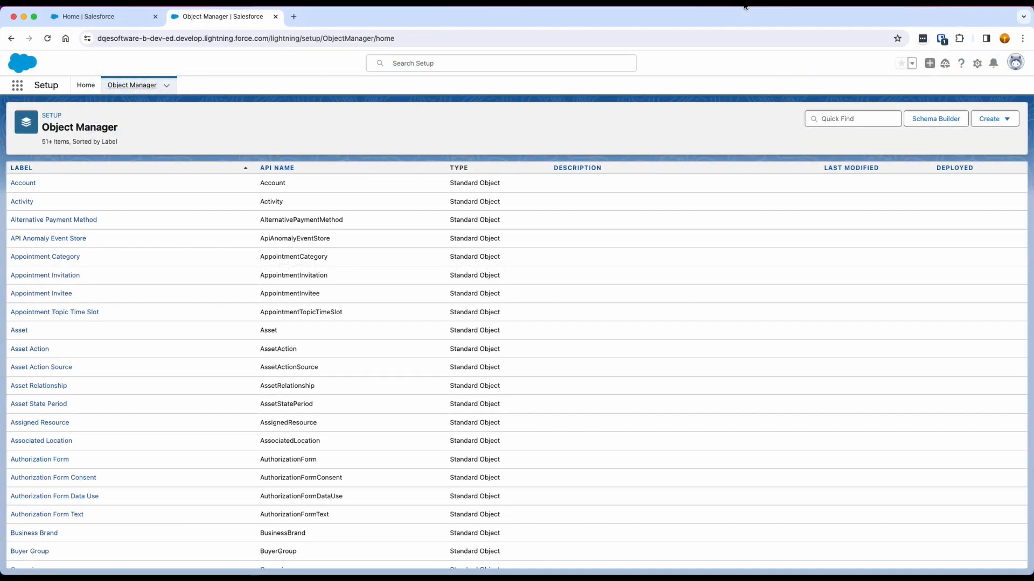
left_click(23, 182)
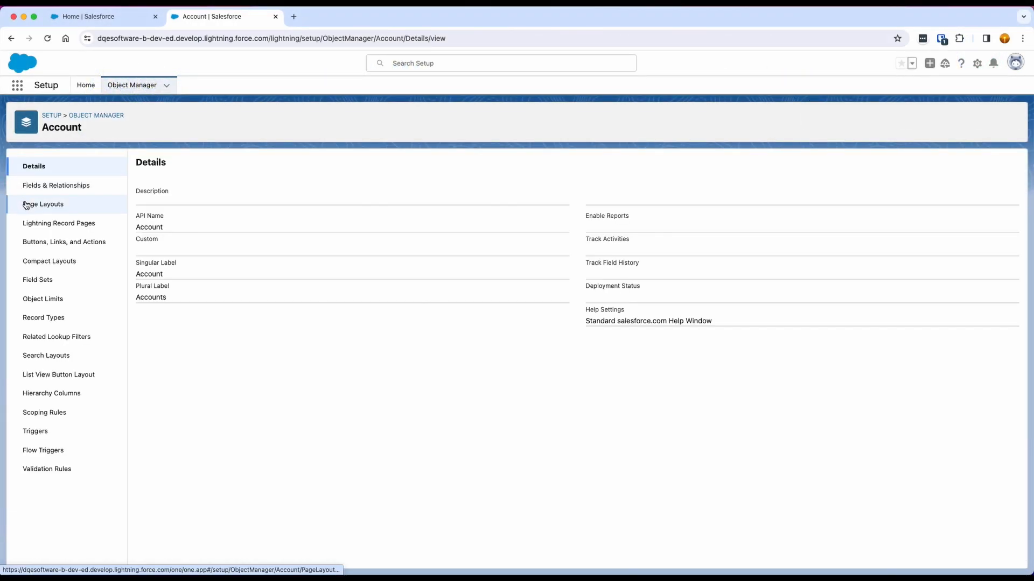
left_click(25, 204)
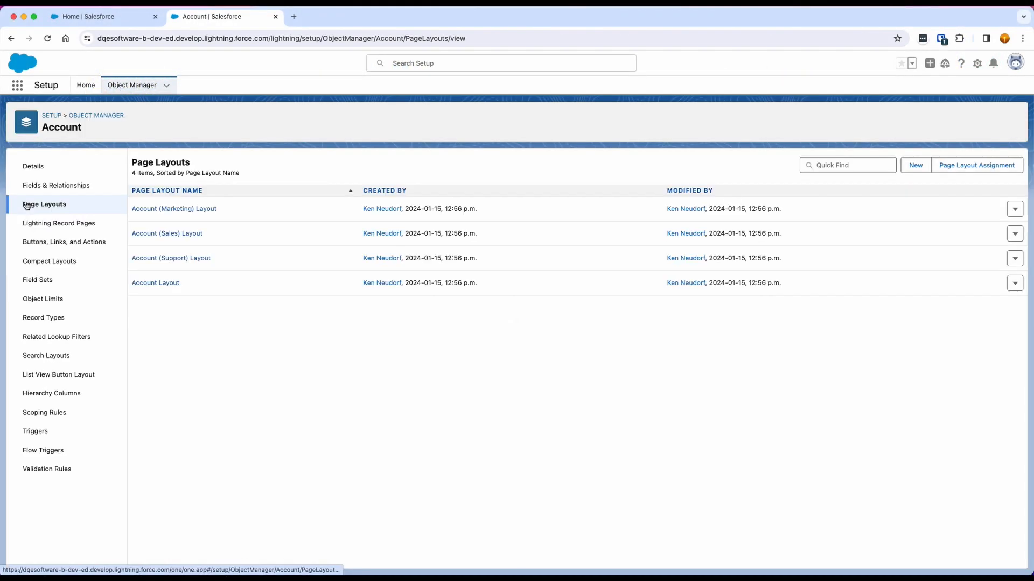
left_click(156, 283)
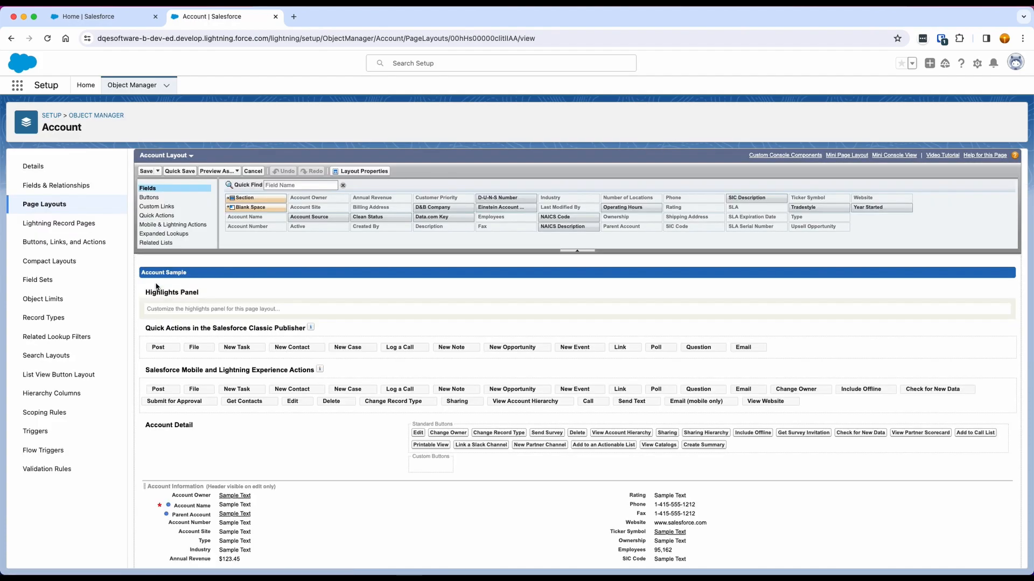
Step: Place "Edit with DQE" first among Account Layout's Salesforce Mobile and Lightning Experience Actions, remove the standard Edit action, and save the layout
left_click(155, 225)
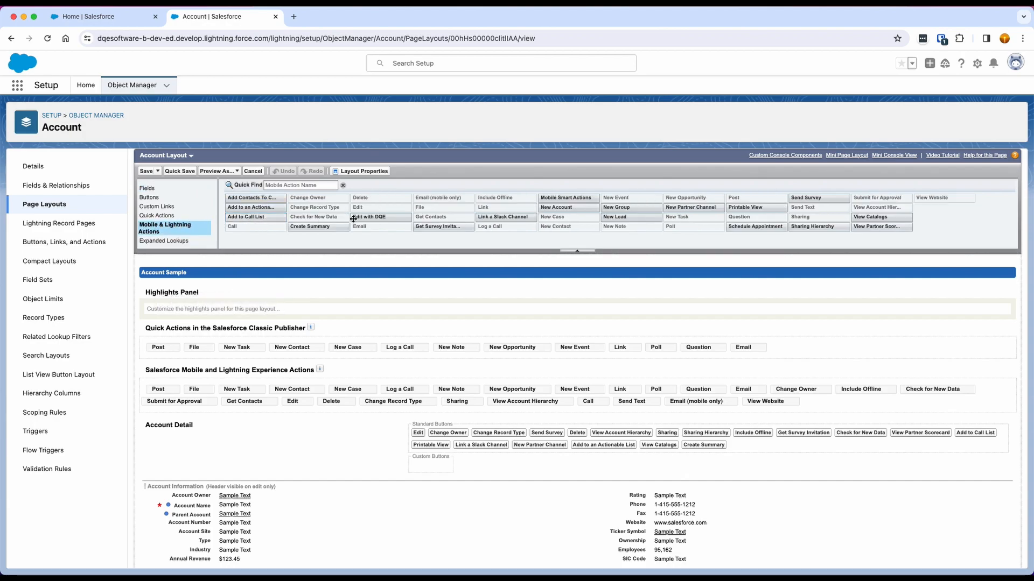
left_click_drag(372, 217, 147, 389)
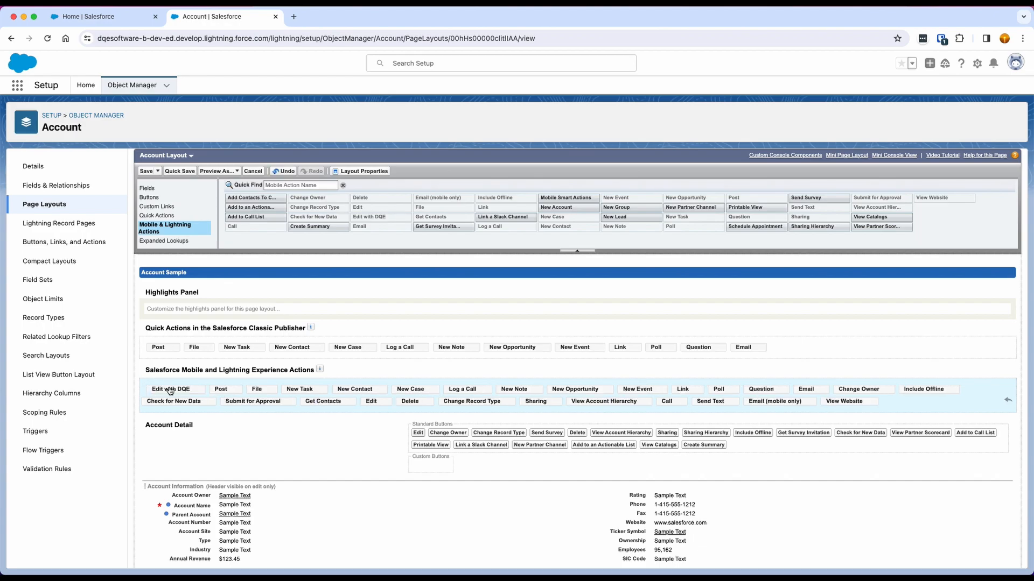
left_click_drag(371, 401, 408, 203)
left_click(146, 172)
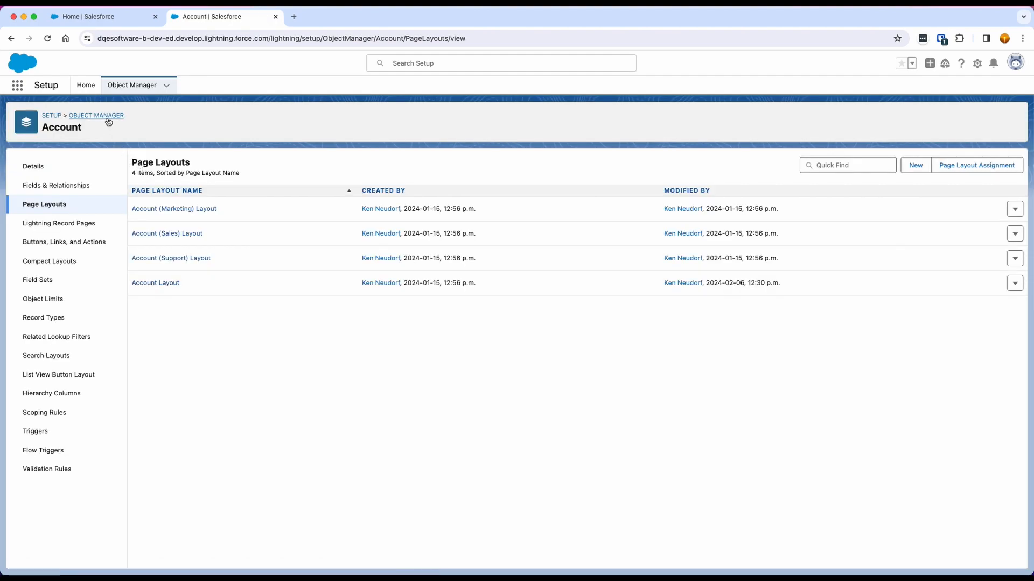
Step: Find the Contact object in Object Manager and open its page layout named Contact Layout
left_click(108, 116)
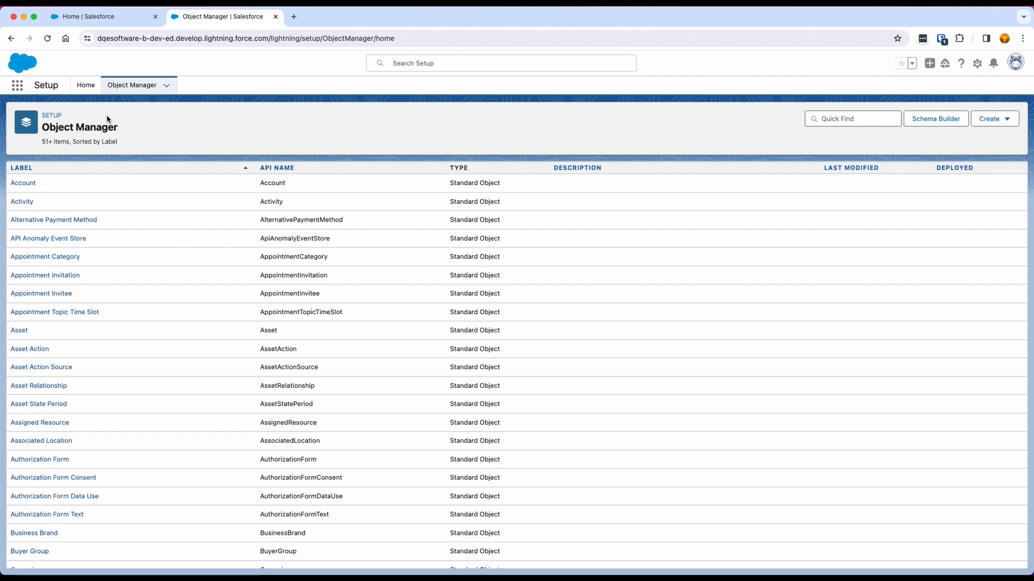
left_click(863, 120)
type("cont")
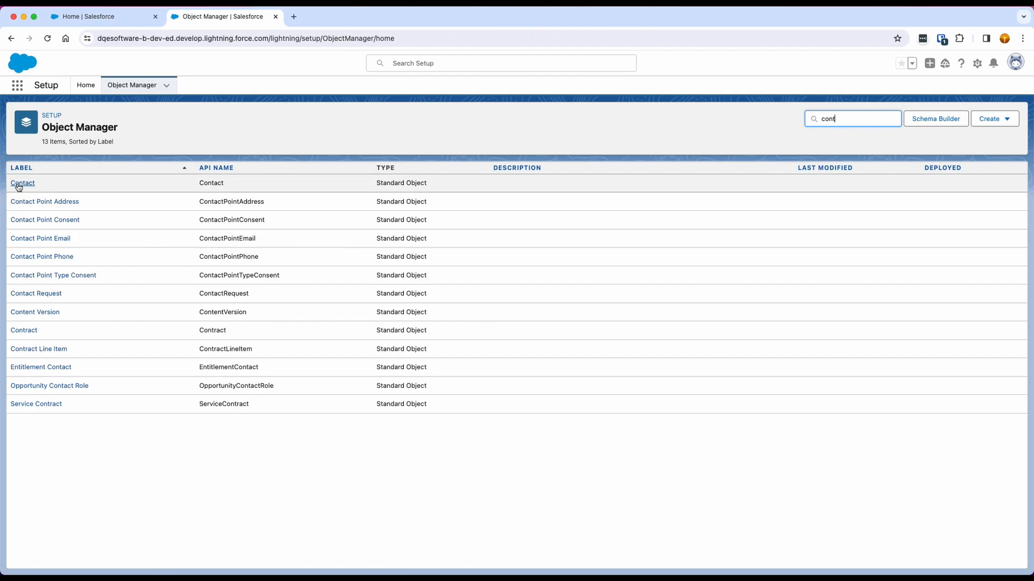
left_click(17, 183)
left_click(42, 208)
left_click(165, 279)
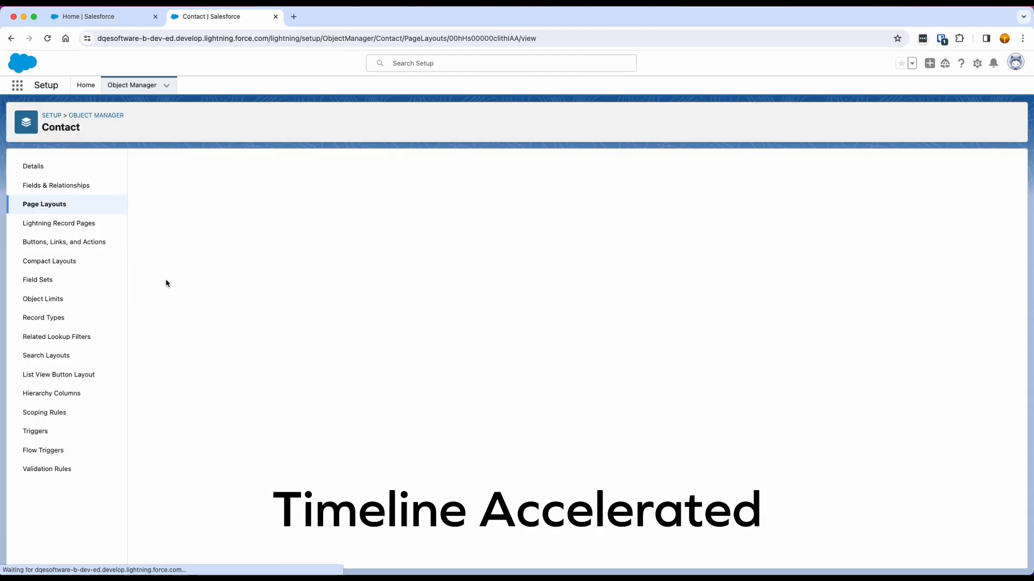
Step: Place "Edit with DQE" first among Contact Layout's Salesforce Mobile and Lightning Experience Actions, remove the standard Edit action, and save the layout
left_click(158, 219)
left_click_drag(380, 217, 156, 389)
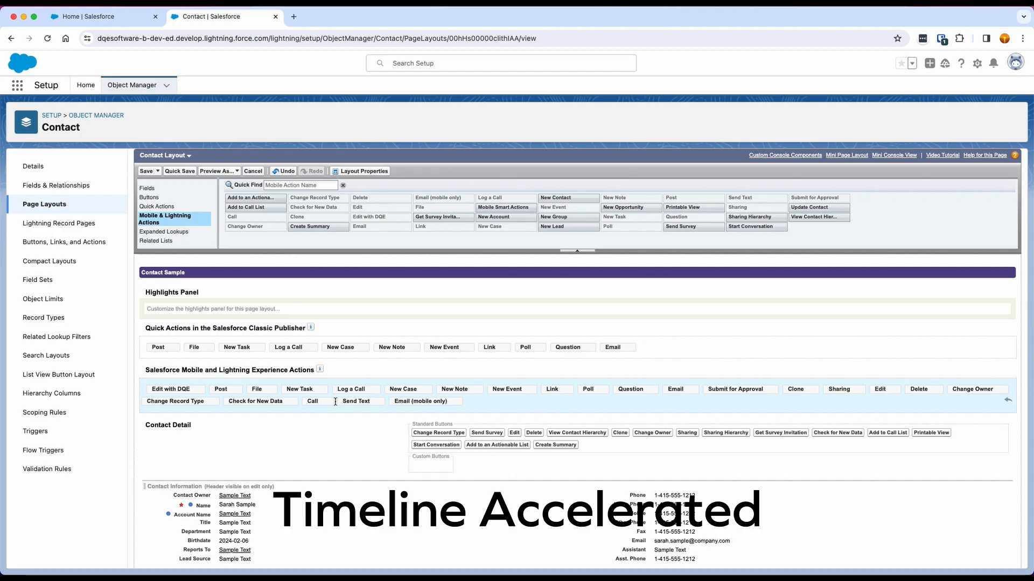
left_click_drag(880, 388, 386, 203)
left_click(146, 171)
Step: Return to Object Manager, find the Lead object and open its Page Layouts
left_click(96, 115)
left_click(872, 119)
type("lead")
left_click(21, 183)
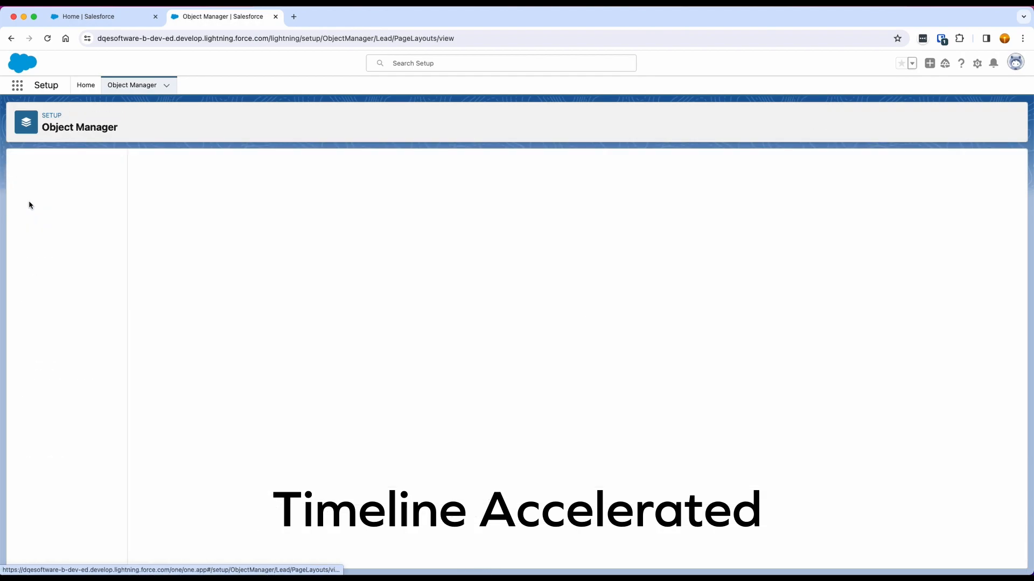
Step: In Lead Layout, place "Edit with DQE" first among the Mobile and Lightning Experience Actions, remove the standard Edit action, and save
left_click(145, 283)
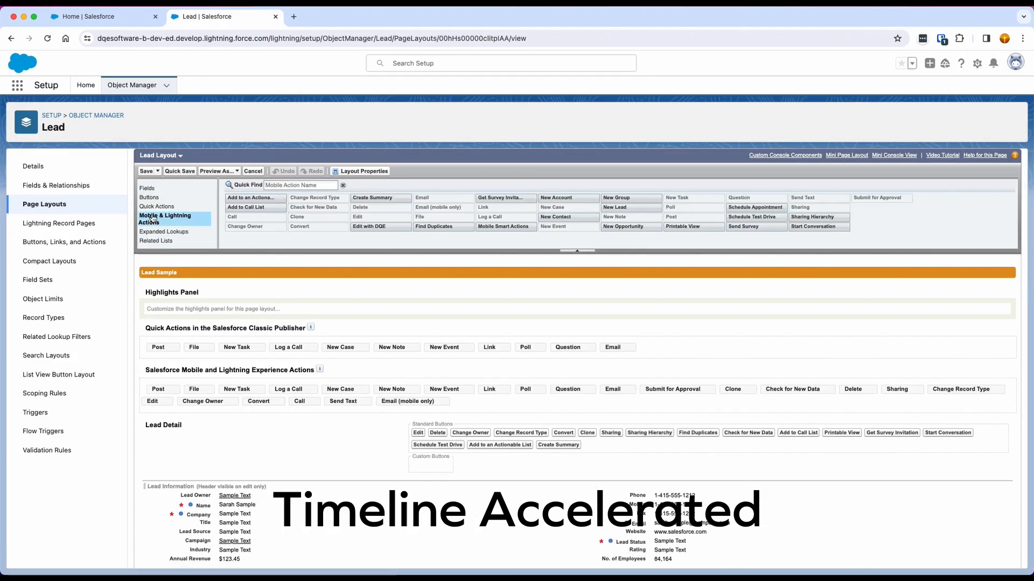
left_click_drag(271, 291, 156, 389)
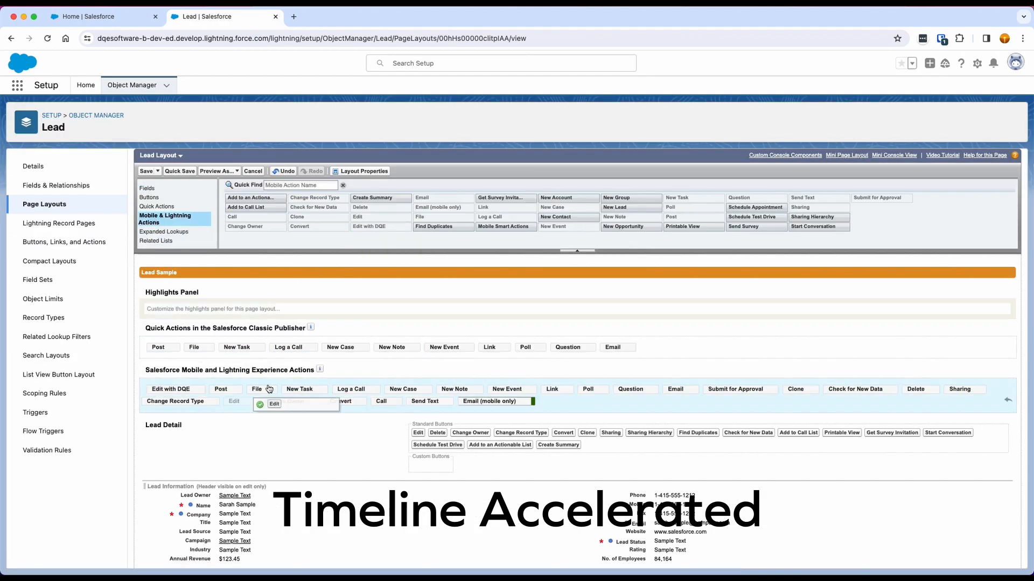
left_click(146, 172)
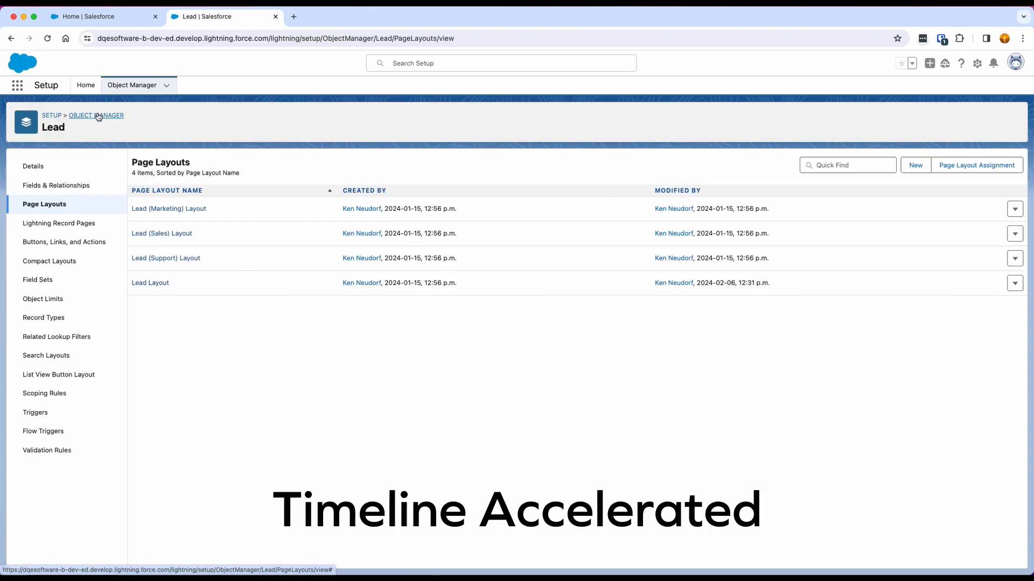
Step: Return to Object Manager and open the Account object's Buttons, Links, and Actions
left_click(97, 116)
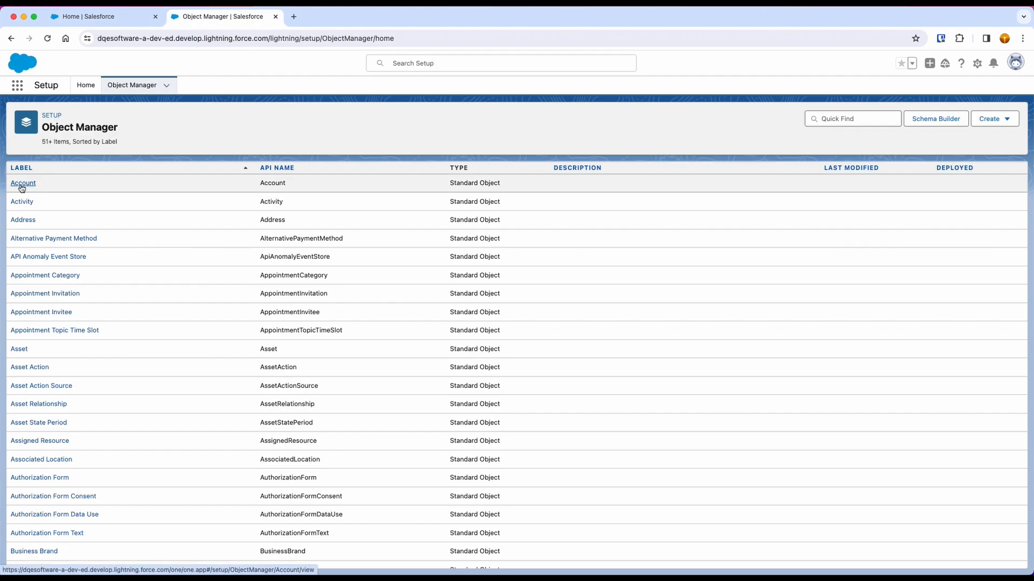
left_click(22, 185)
left_click(32, 244)
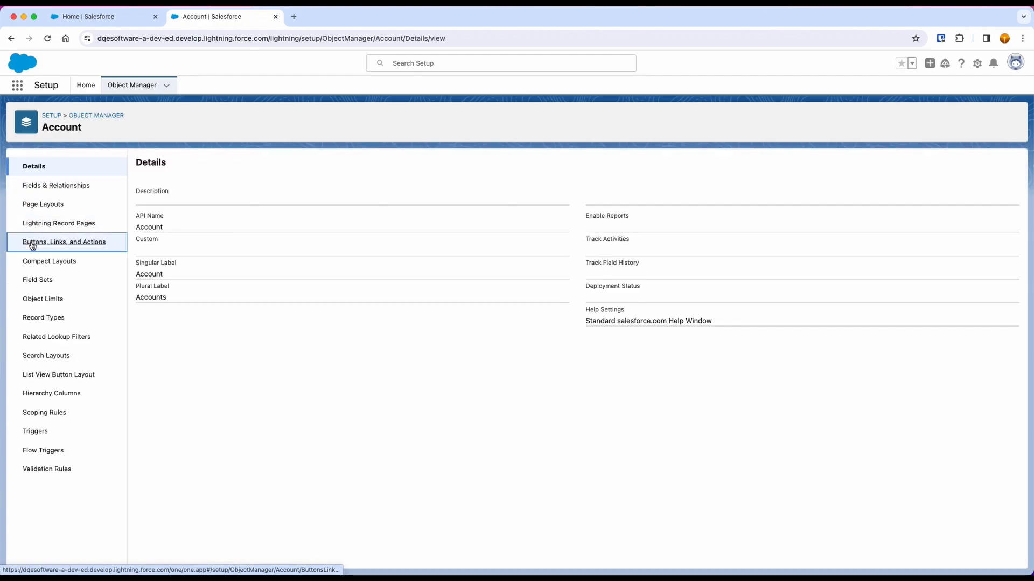
Step: Start a new Account action with type Lightning Component and component dqeone:DQE_Record_Details
left_click(916, 168)
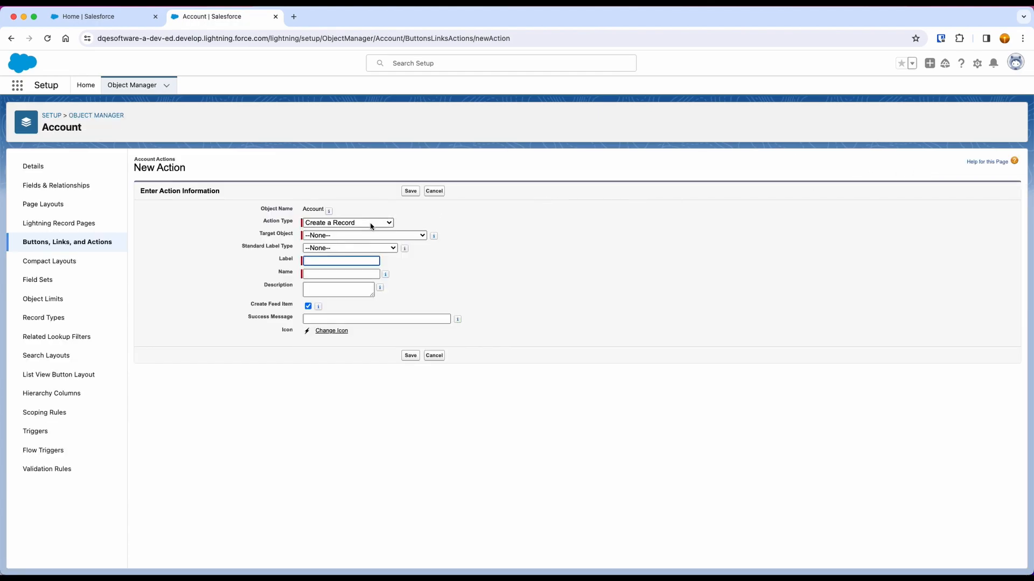
left_click(371, 224)
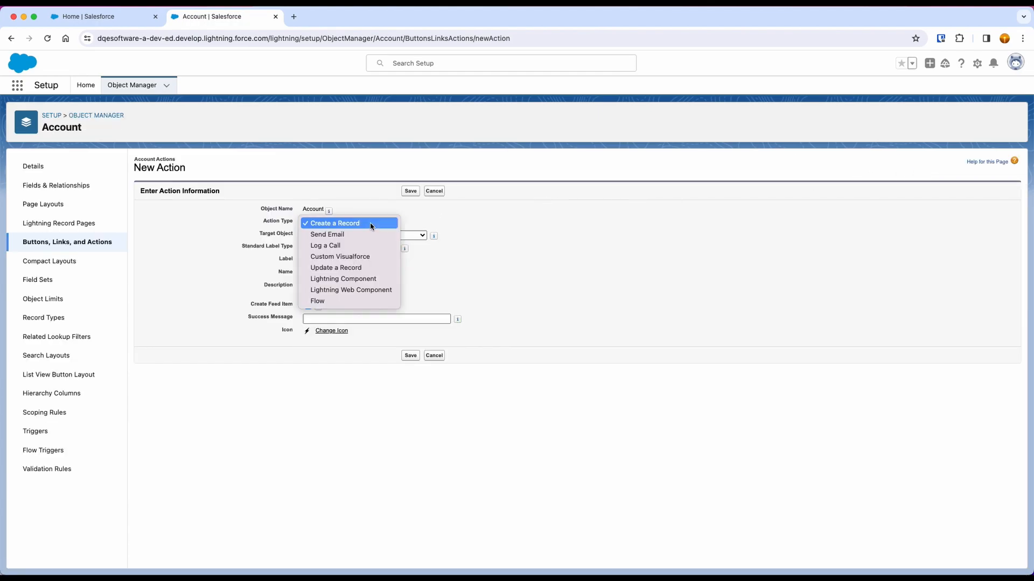
left_click(358, 281)
left_click(408, 241)
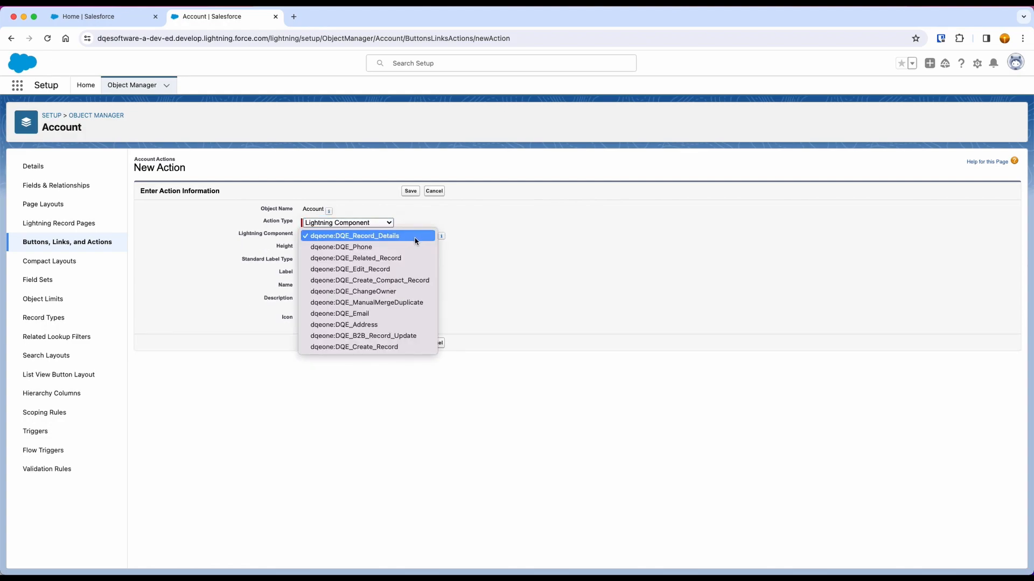
left_click(415, 237)
Step: Set the Account action's height to 600px, label it "DQE Record Details", and save it
double_click(313, 247)
type("600")
key("Tab")
left_click(315, 274)
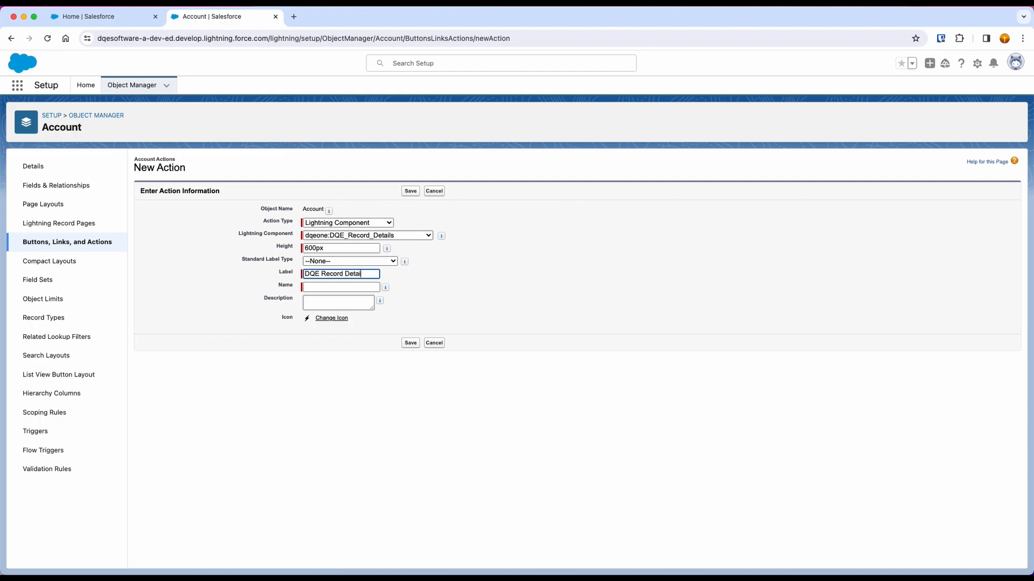
key("Tab")
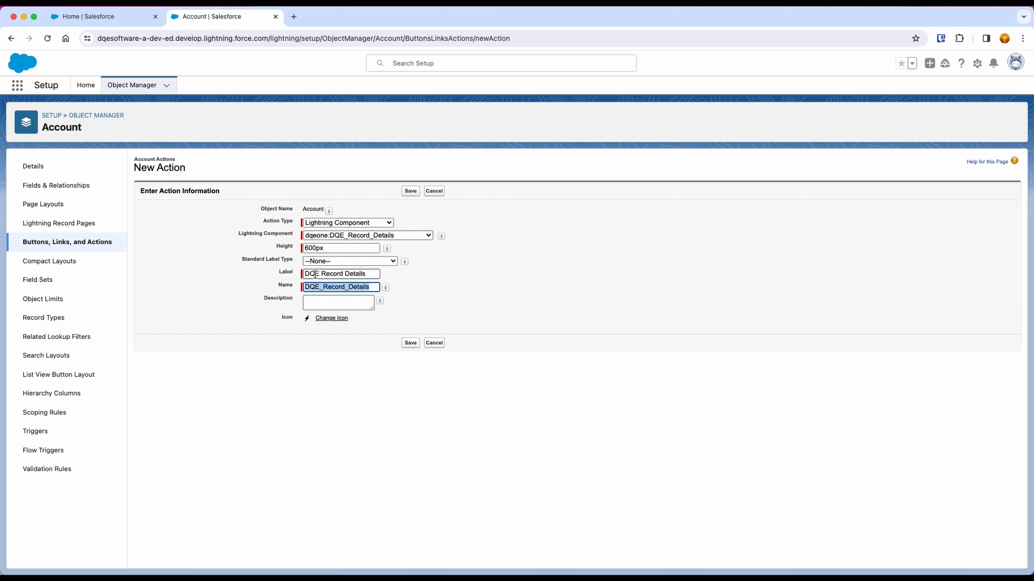
left_click(414, 344)
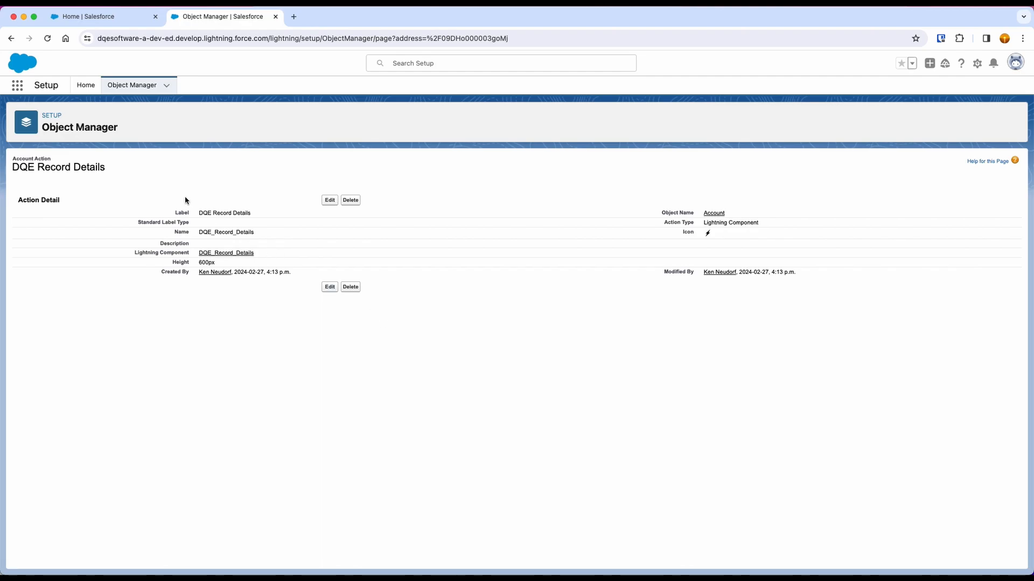
Step: Search Object Manager for the Contact object and open its Buttons, Links, and Actions
left_click(134, 86)
left_click(858, 120)
type("contact")
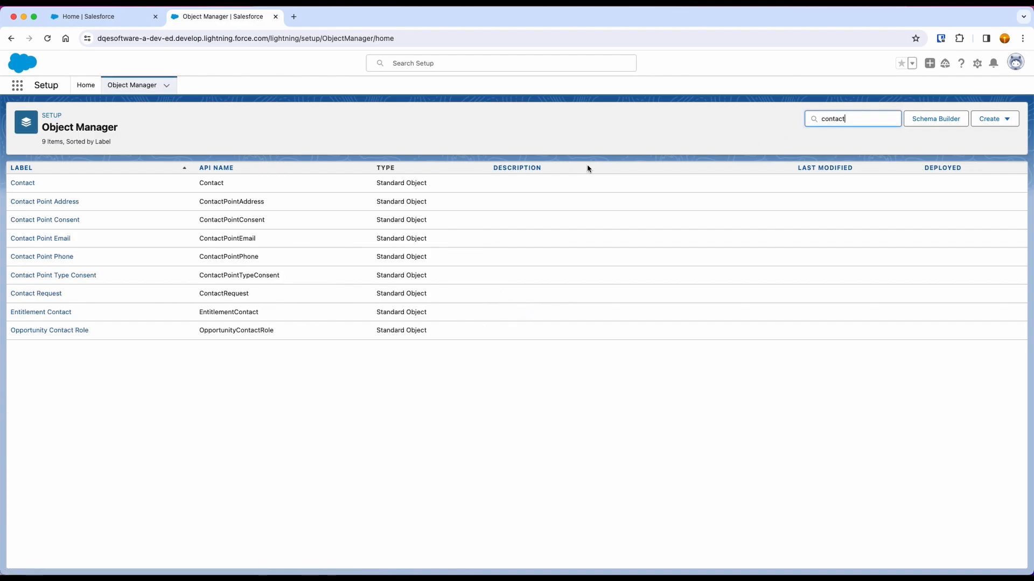
left_click(23, 183)
left_click(67, 242)
Step: Start a new Contact action with type Lightning Component and component dqeone:DQE_Record_Details
left_click(920, 164)
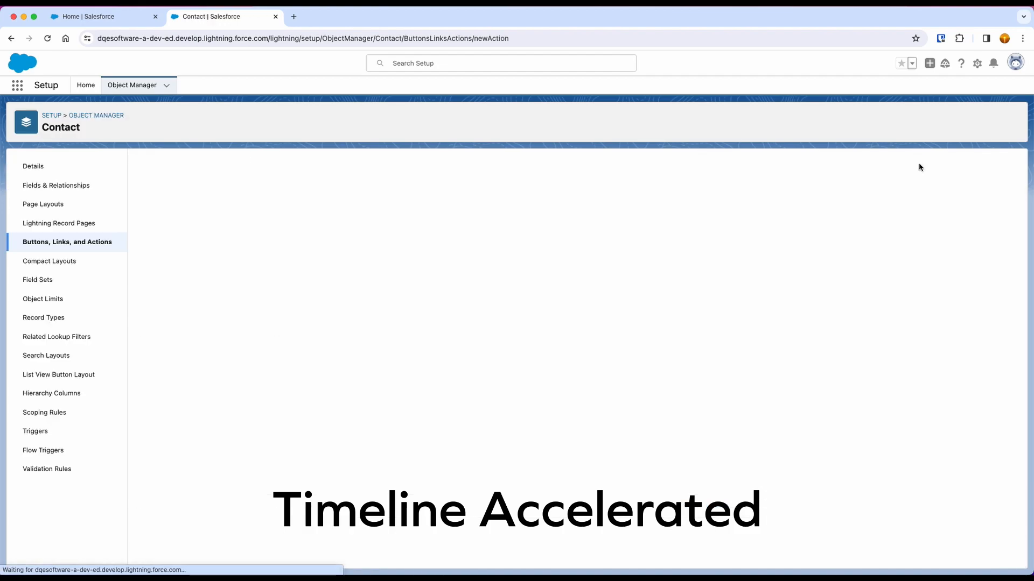
left_click(345, 222)
left_click(333, 269)
Step: Set the Contact action's height to 600px, label it "DQE Record Details", and save it
left_click_drag(315, 248, 278, 250)
type("600")
key("Tab")
key("Tab")
key("Tab")
key("Tab")
type("DQE Record Detial")
key("Tab")
left_click(411, 343)
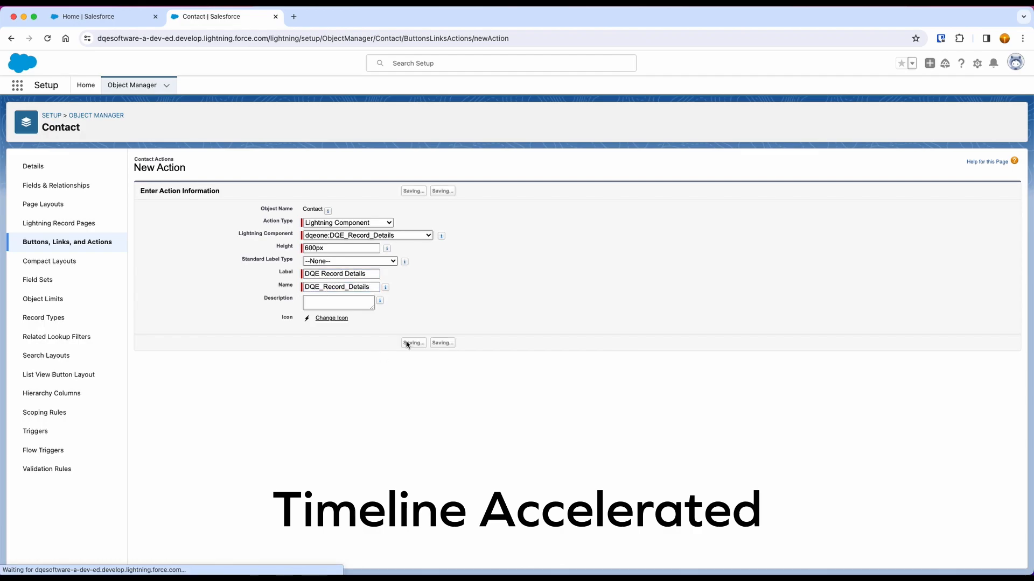
Step: Return to Object Manager, find the Lead object and open its Buttons, Links, and Actions
left_click(132, 85)
left_click(852, 118)
type("Lead")
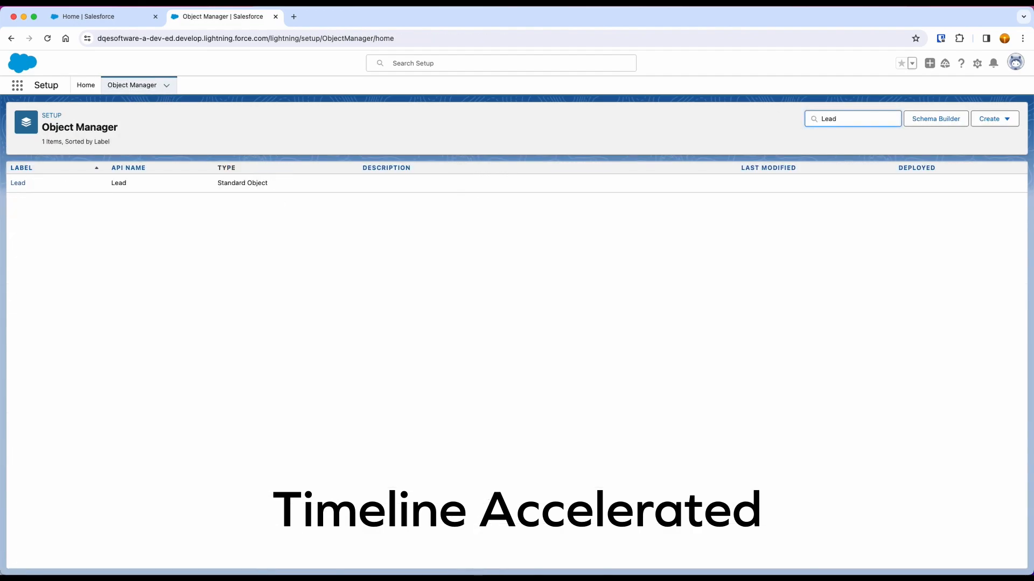
left_click(12, 182)
left_click(39, 186)
left_click(49, 242)
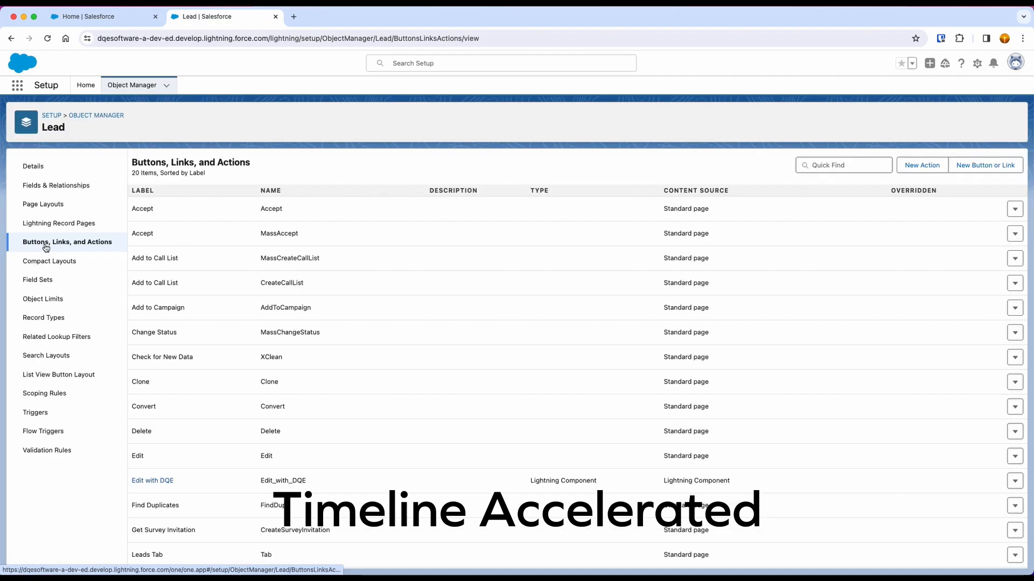
Step: Start a new Lead action with type Lightning Component and component dqeone:DQE_Record_Details
left_click(928, 169)
left_click(372, 223)
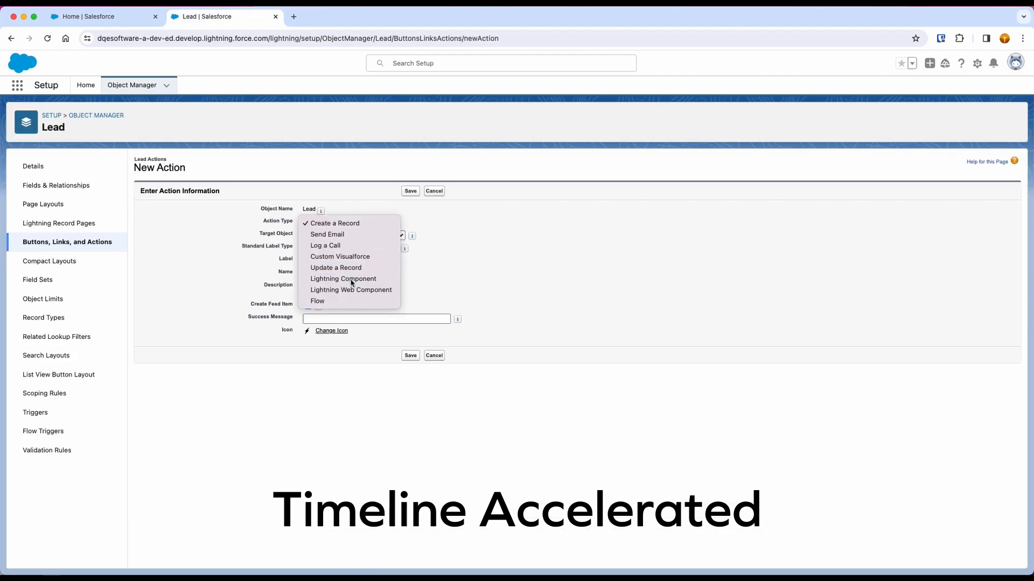
left_click(350, 281)
Step: Set the Lead action's height to 600px, label it "DQE Record Details", and save it
left_click_drag(313, 248, 290, 250)
type("60")
left_click(341, 274)
type("DQE ")
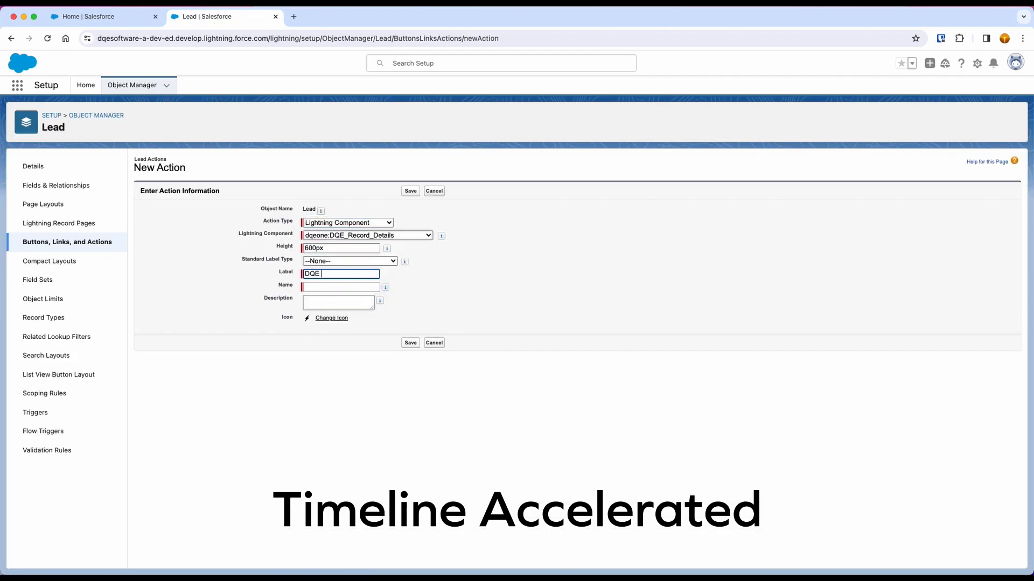
type("Record Detials")
key("BackSpace")
key("BackSpace")
key("BackSpace")
key("BackSpace")
left_click(409, 343)
Step: Return to Object Manager and open the Account object's Account Layout for editing
left_click(141, 86)
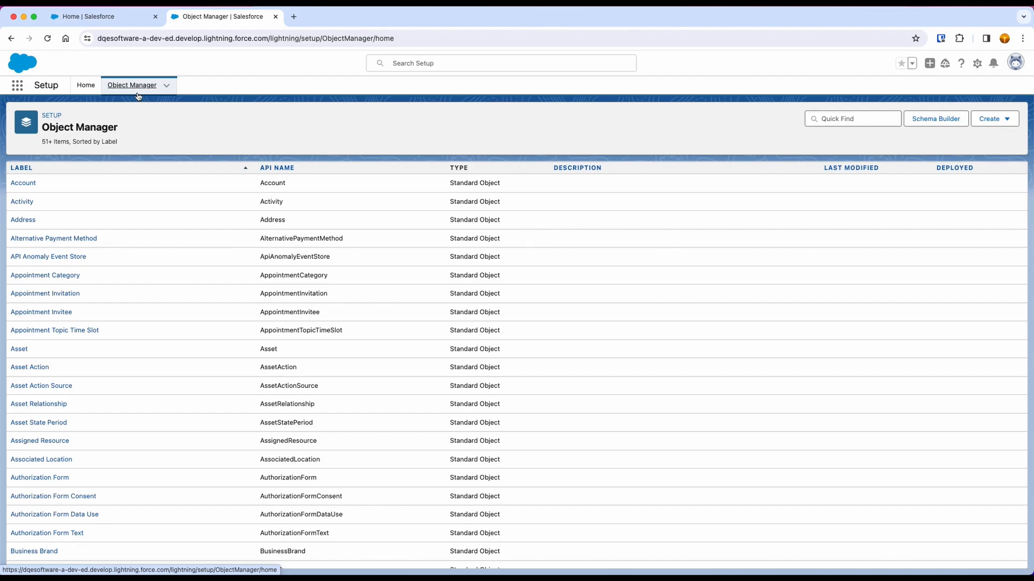
left_click(24, 183)
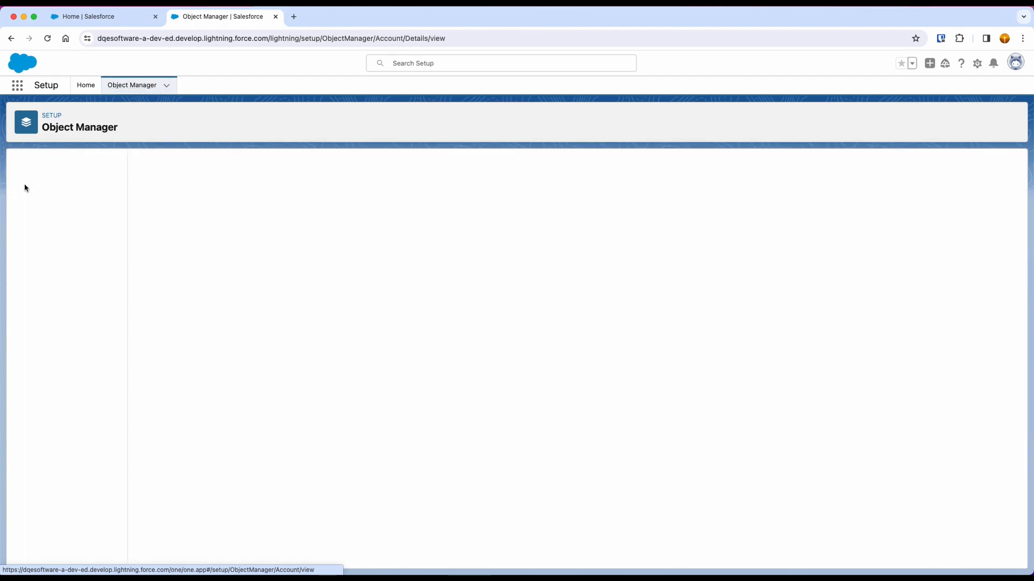
left_click(36, 206)
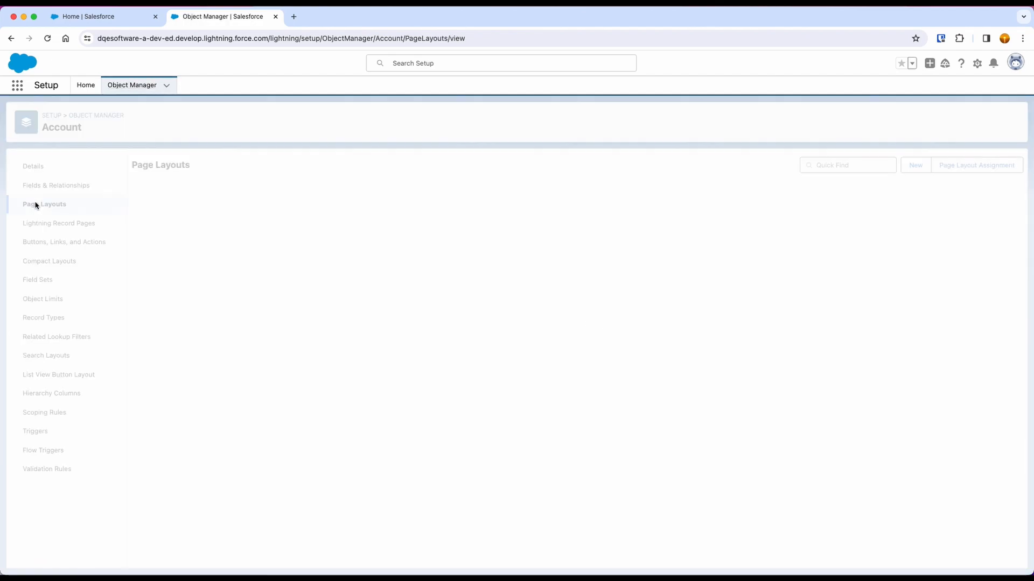
left_click(152, 288)
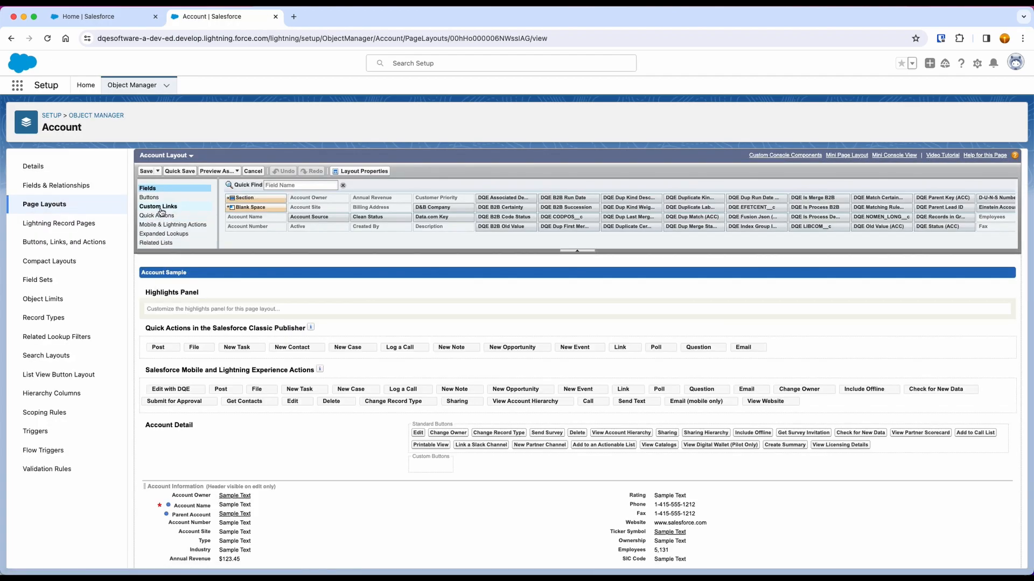
Step: Add DQE Record Details right after Edit with DQE in the Account Layout's Salesforce Mobile and Lightning Experience Actions, and save the layout
left_click(158, 225)
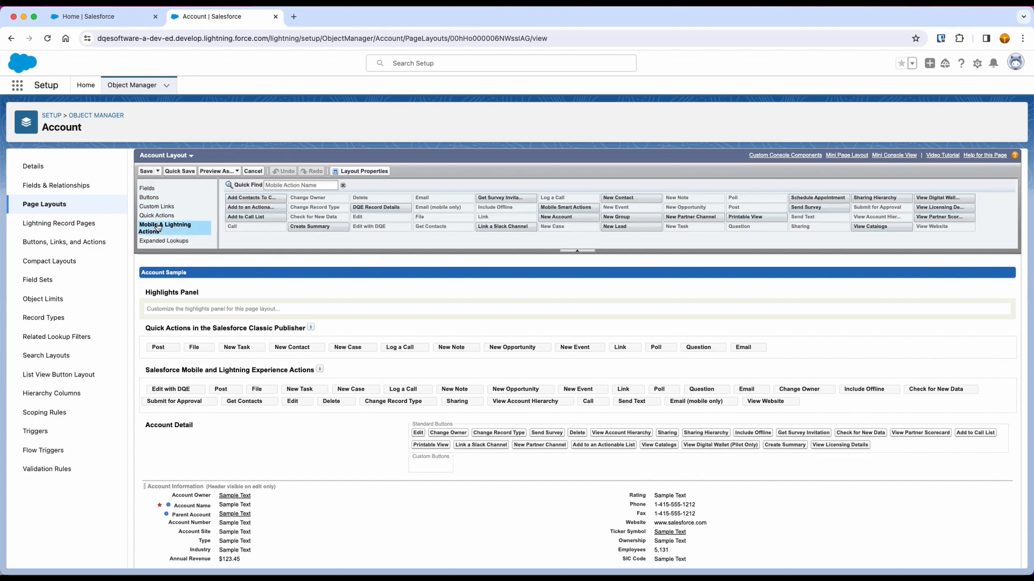
left_click_drag(390, 209, 210, 391)
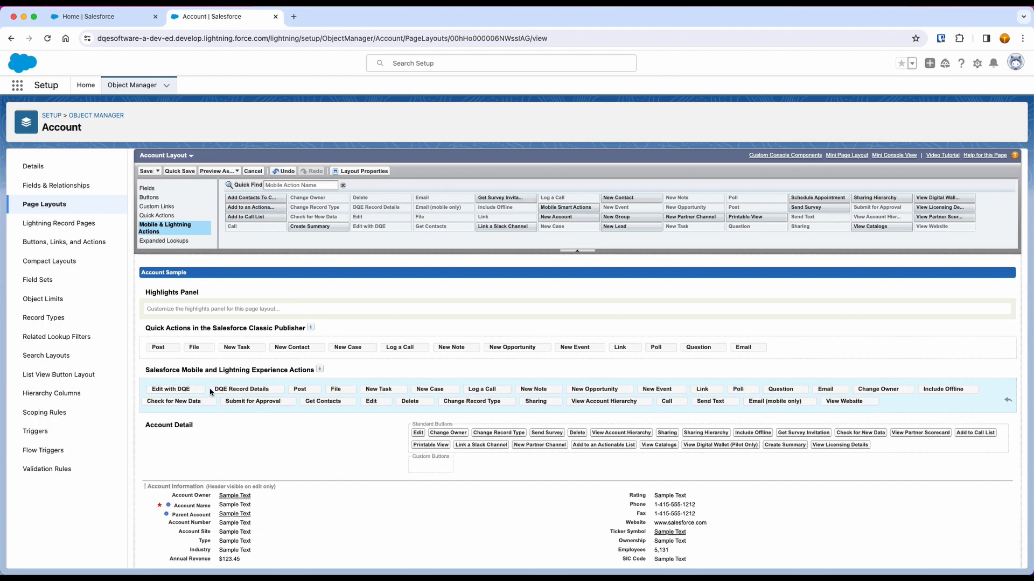
left_click(146, 171)
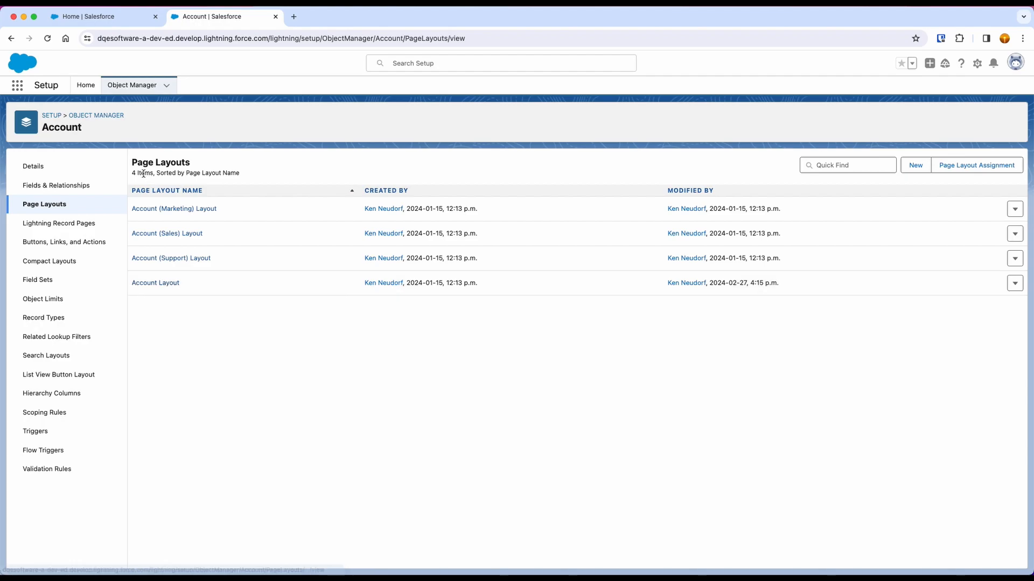
Step: Go back to Object Manager, find the Contact object and open its Contact Layout for editing
left_click(102, 115)
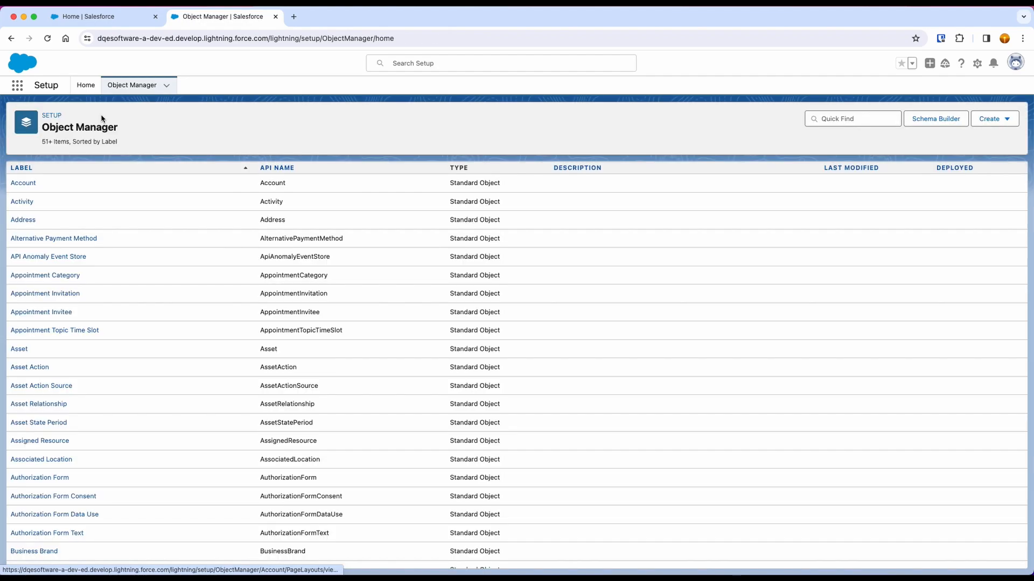
left_click(855, 123)
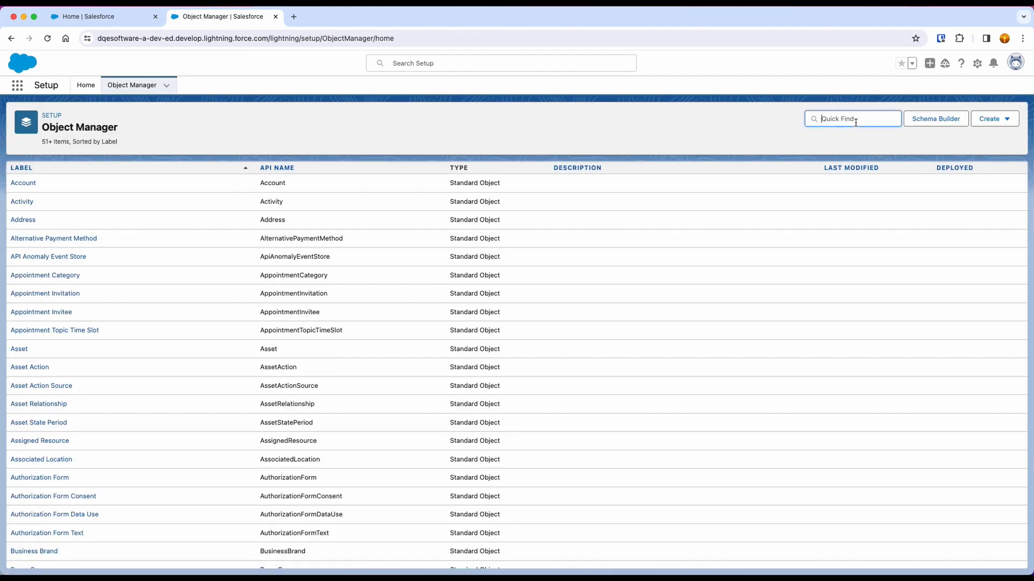
type("contact")
left_click(19, 183)
left_click(34, 204)
left_click(159, 283)
Step: Add the DQE Record Details action to the Contact Layout's Salesforce Mobile and Lightning Experience Actions and save the layout
left_click(165, 219)
left_click_drag(376, 207, 231, 388)
left_click(146, 171)
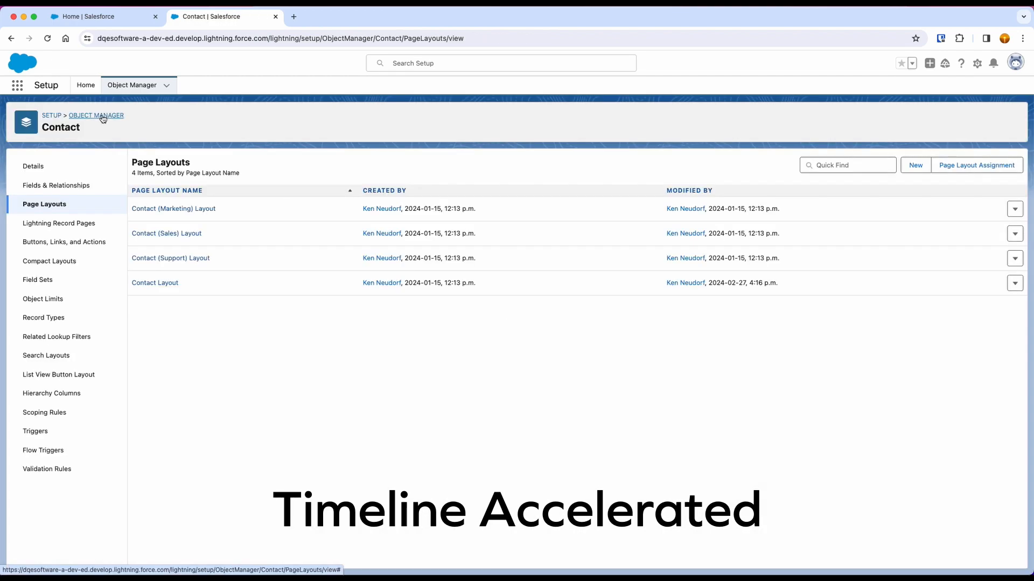
Step: Go back to Object Manager, find the Lead object and open its page layout for editing
left_click(103, 117)
left_click(856, 119)
type("lead")
left_click(19, 181)
left_click(37, 209)
left_click(143, 281)
Step: Add the DQE Record Details action to the Lead page layout's Salesforce Mobile and Lightning Experience Actions and save the layout
left_click(172, 218)
left_click_drag(376, 217, 215, 388)
left_click(146, 171)
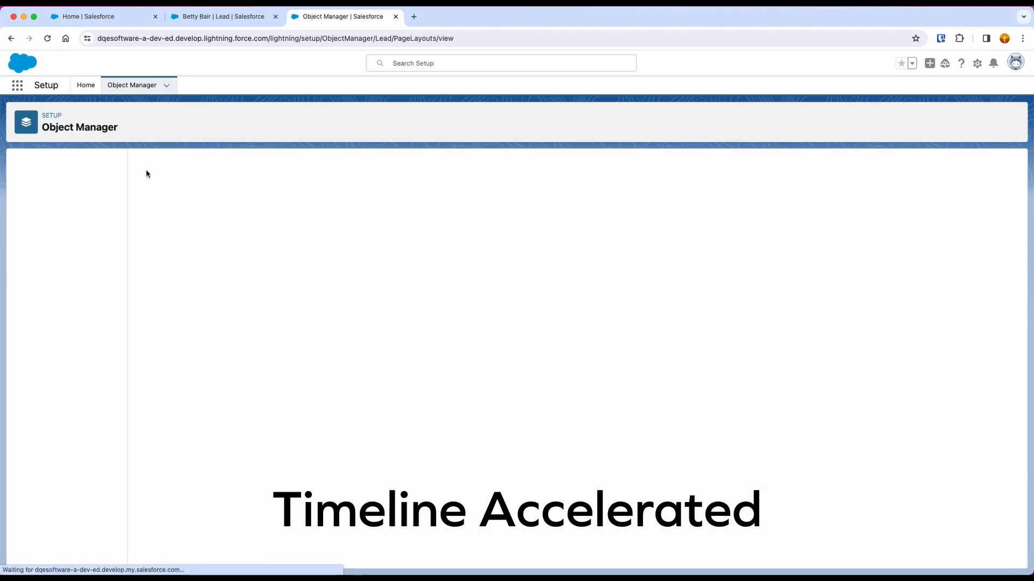